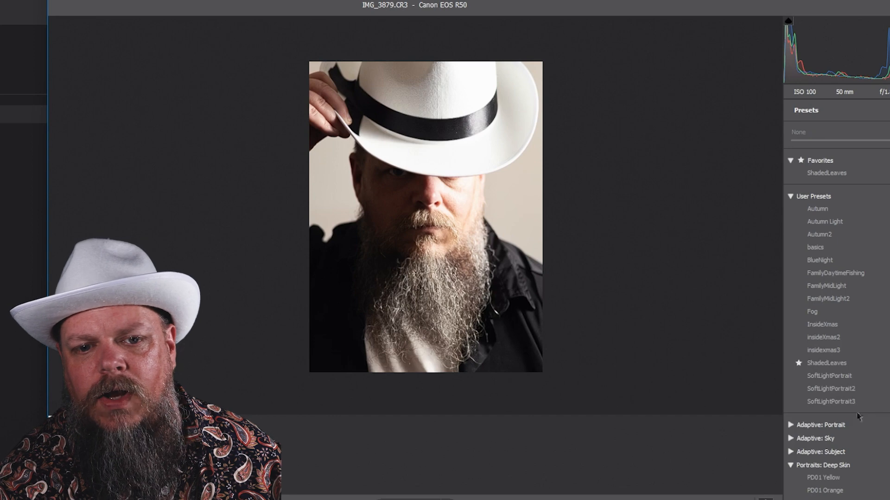
click(841, 404)
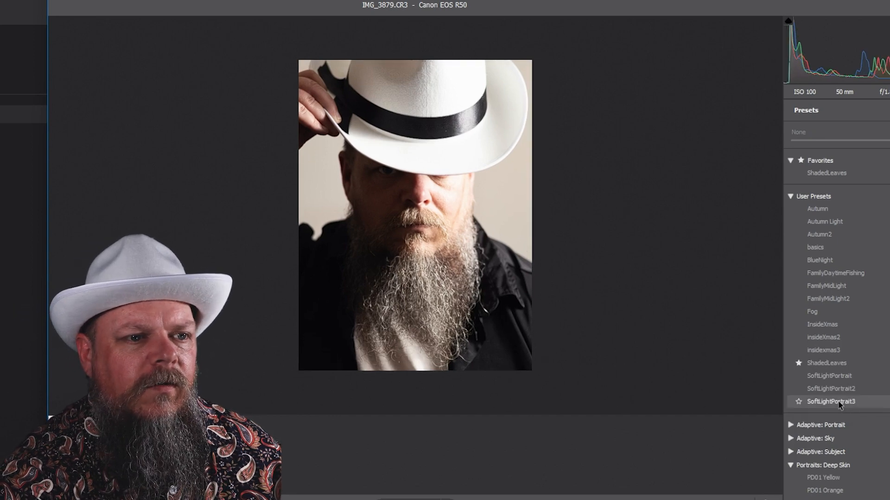
click(840, 403)
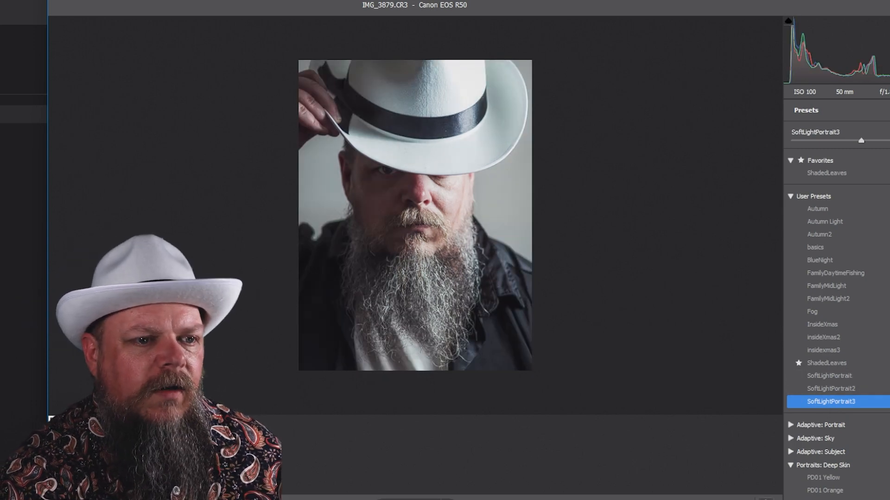
click(765, 499)
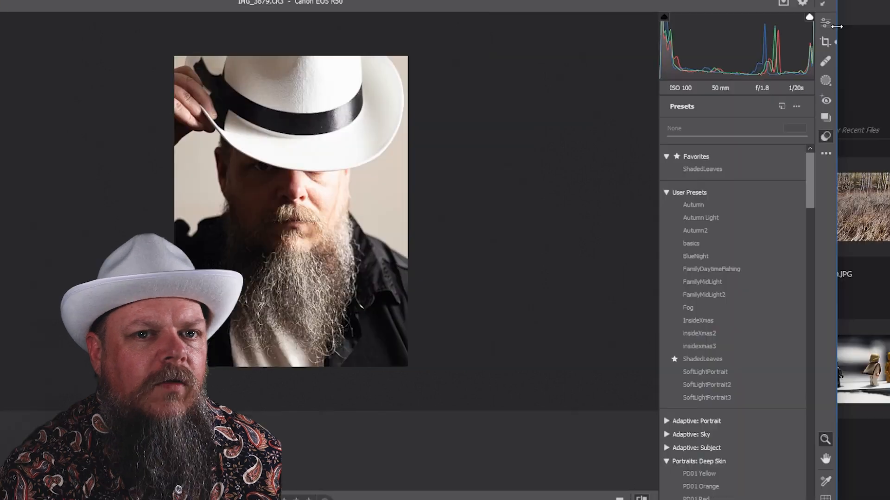
Step: Open the Edit panel and set Light to Contrast -35, Highlights -32 and Shadows +25, leaving Exposure at 0.00
click(826, 24)
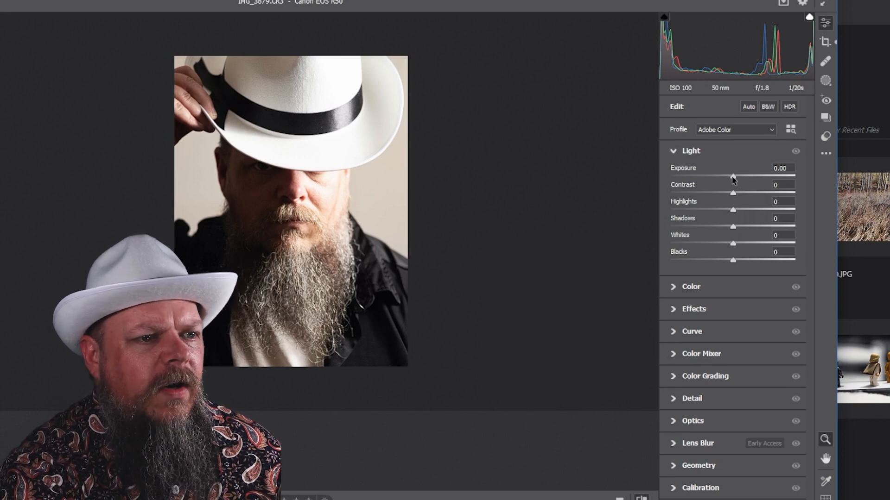
mouse_move(733, 179)
mouse_down()
mouse_move(741, 177)
mouse_move(723, 179)
mouse_up()
double_click(722, 176)
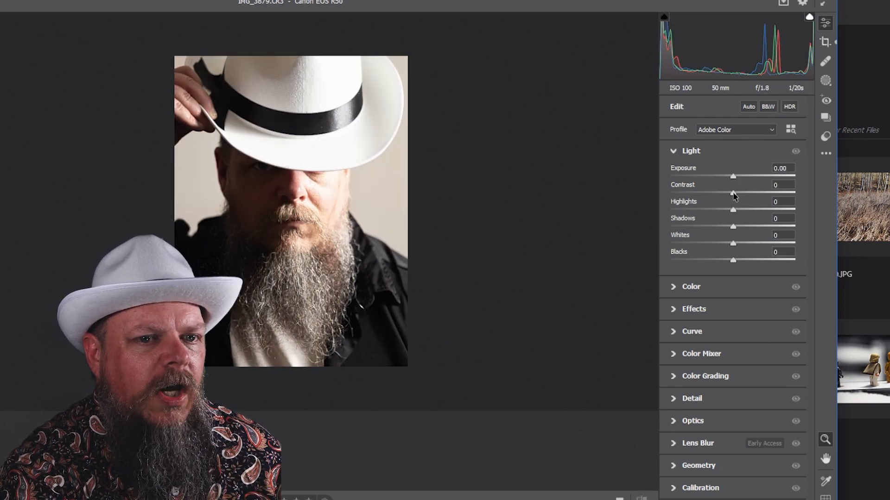
drag(733, 195, 751, 228)
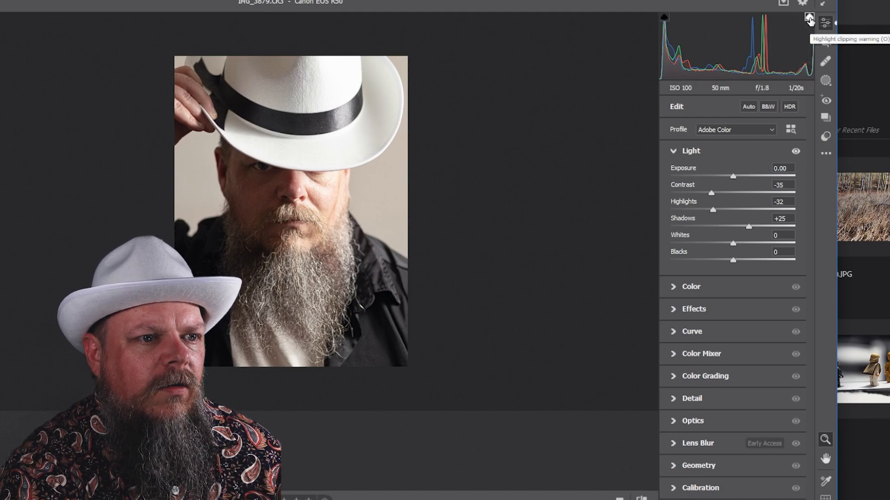
Step: Inspect the enlarged photo with the shadow clipping warning switched on and off
drag(412, 64, 217, 209)
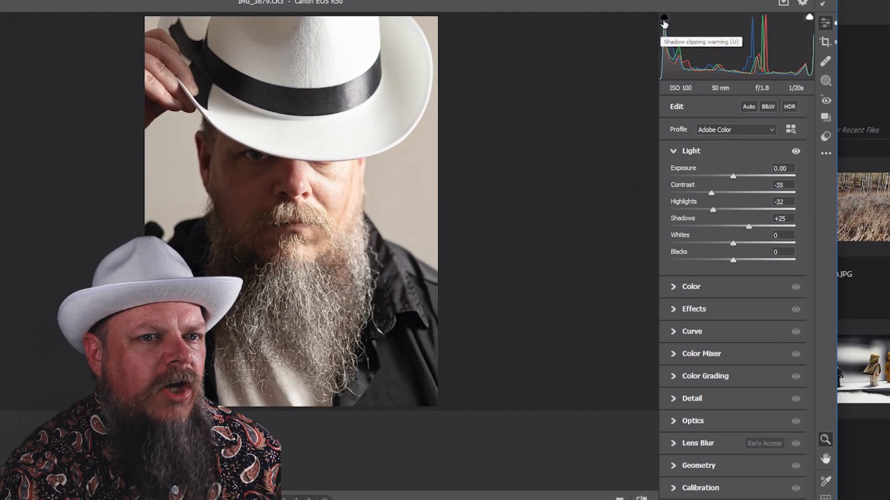
click(664, 18)
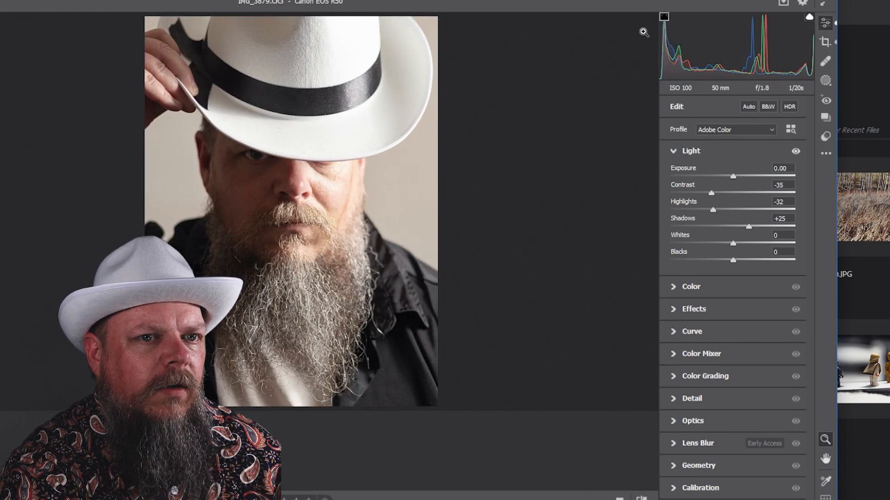
click(664, 18)
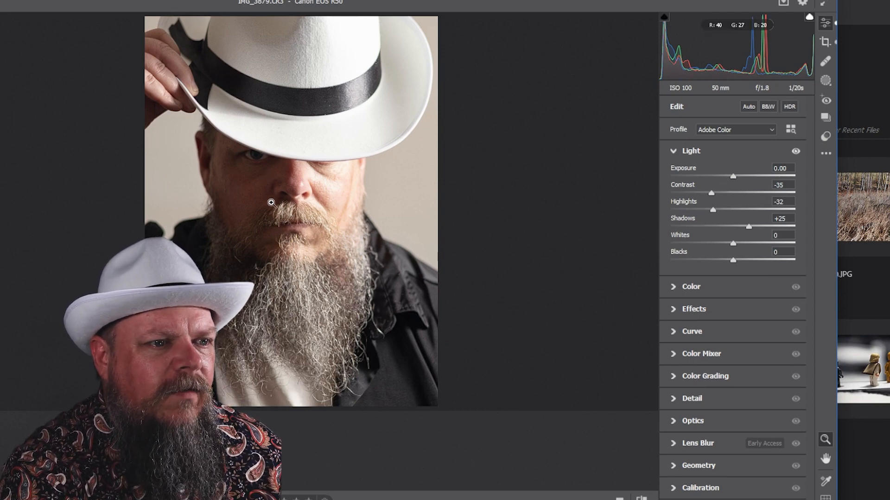
scroll(318, 254, up, 2)
scroll(319, 254, down, 2)
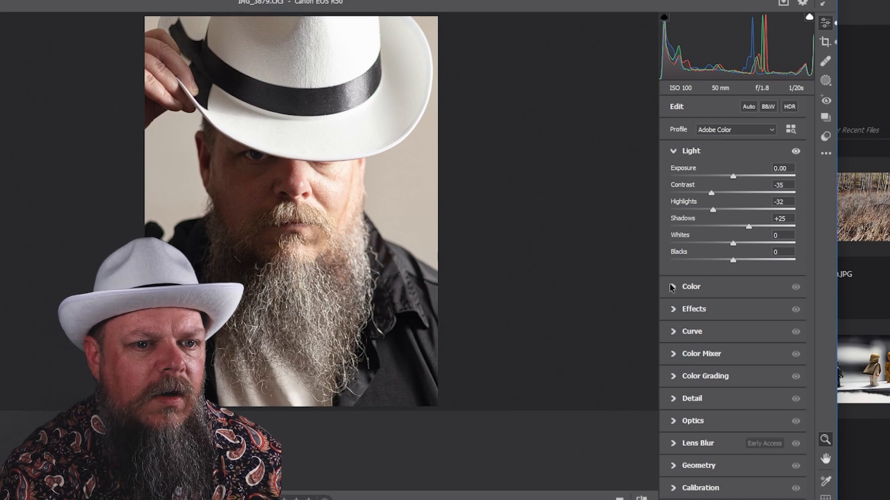
Step: Try a Temperature of 7300 in the Color section, then return it to 6300
click(672, 287)
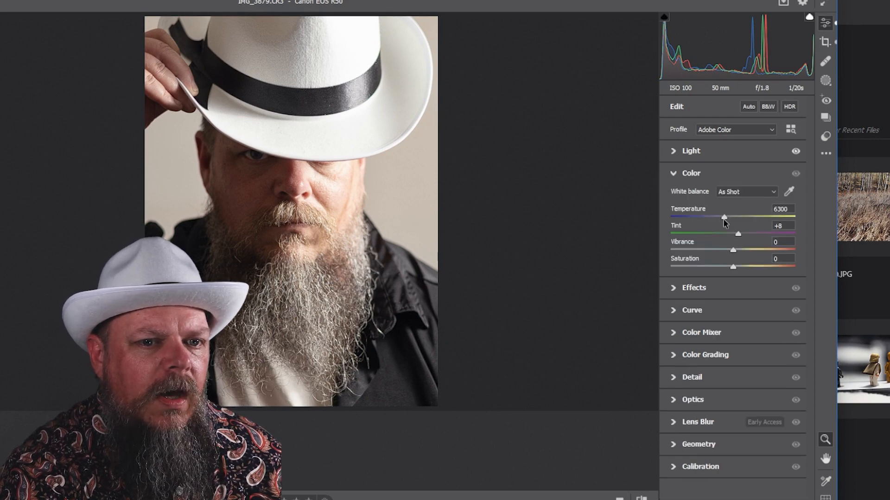
mouse_move(725, 220)
mouse_down()
mouse_move(742, 221)
mouse_move(710, 221)
mouse_move(737, 222)
mouse_up()
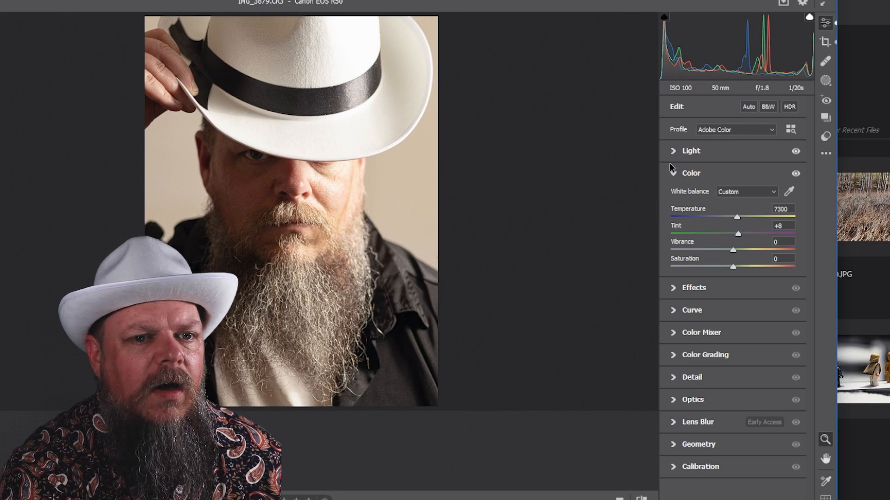
drag(736, 217, 724, 217)
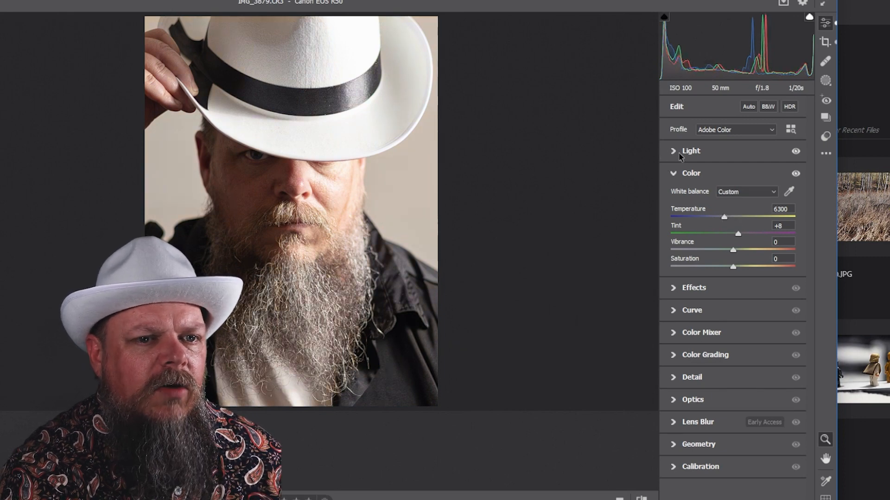
Step: Set Light to Exposure -2.15, Highlights +29, Shadows +66 and Blacks +24
click(673, 151)
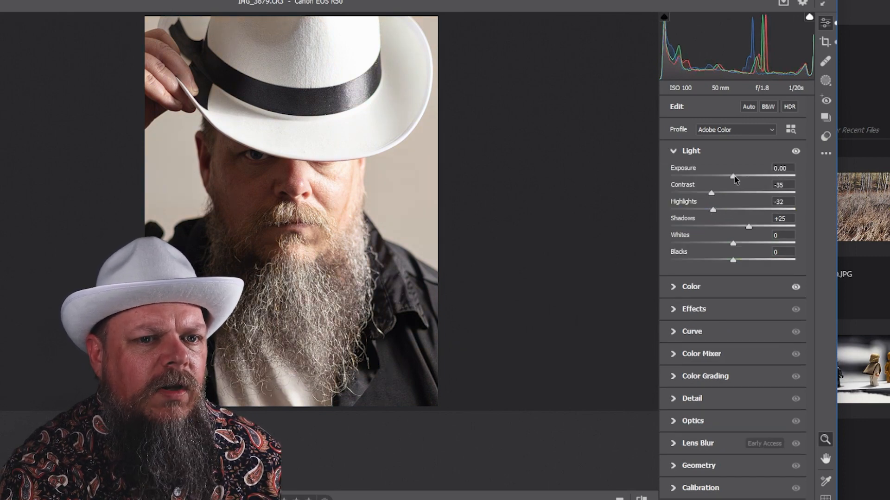
drag(734, 179, 741, 210)
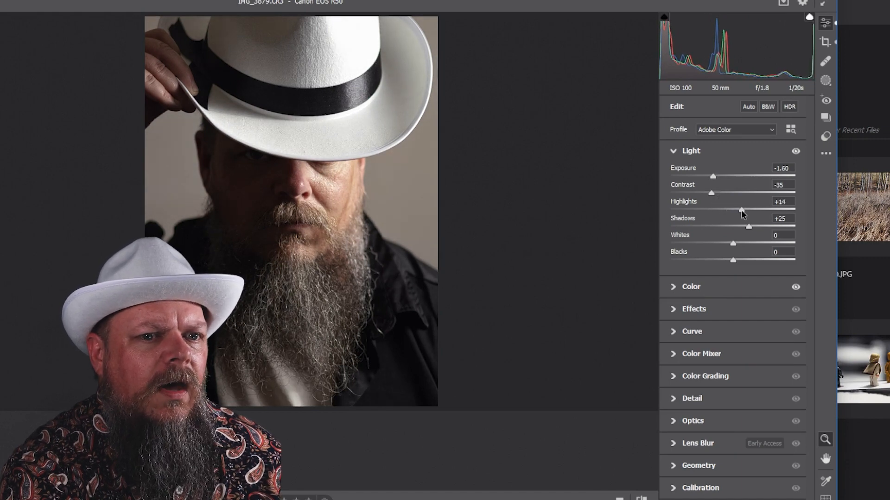
drag(733, 262, 748, 263)
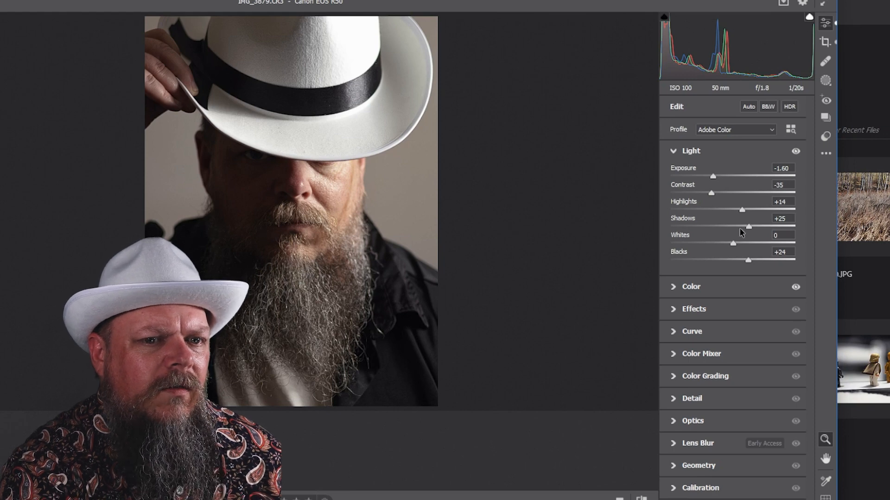
mouse_move(749, 228)
mouse_down()
mouse_move(731, 230)
mouse_move(760, 232)
mouse_up()
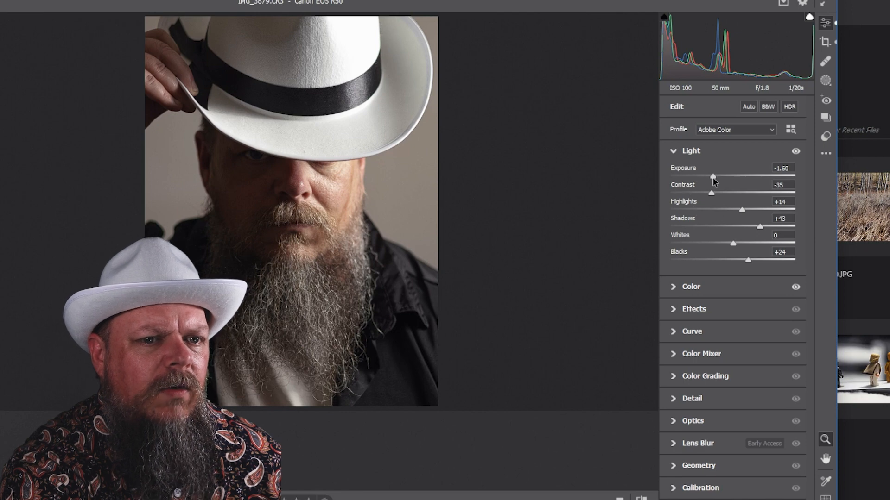
drag(712, 177, 706, 176)
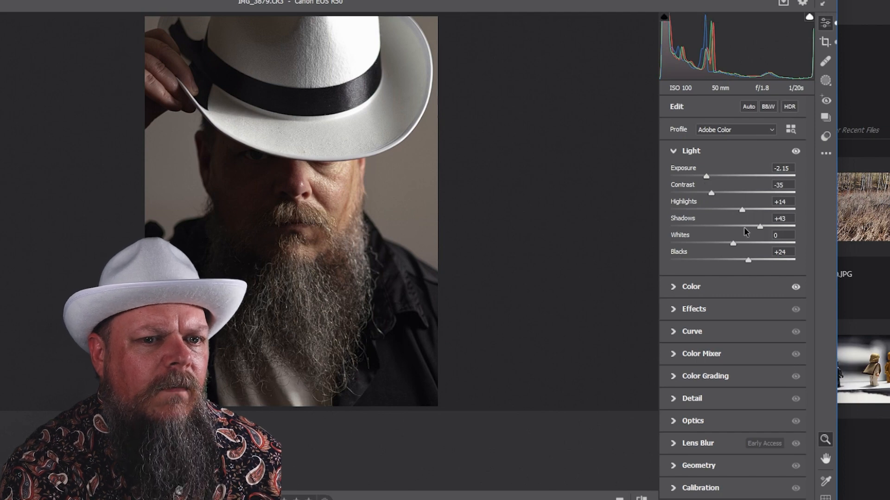
drag(760, 227, 774, 227)
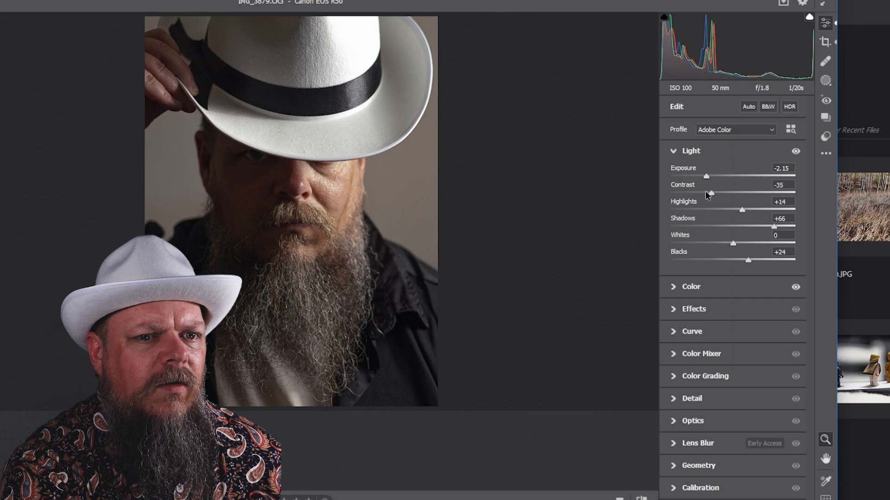
drag(742, 210, 751, 211)
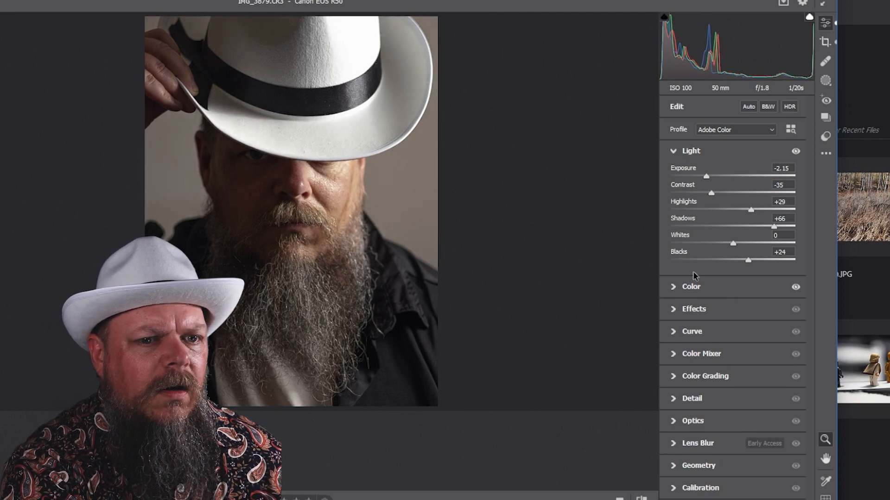
Step: Lower the white balance Temperature to 5950 in the Color section
click(676, 288)
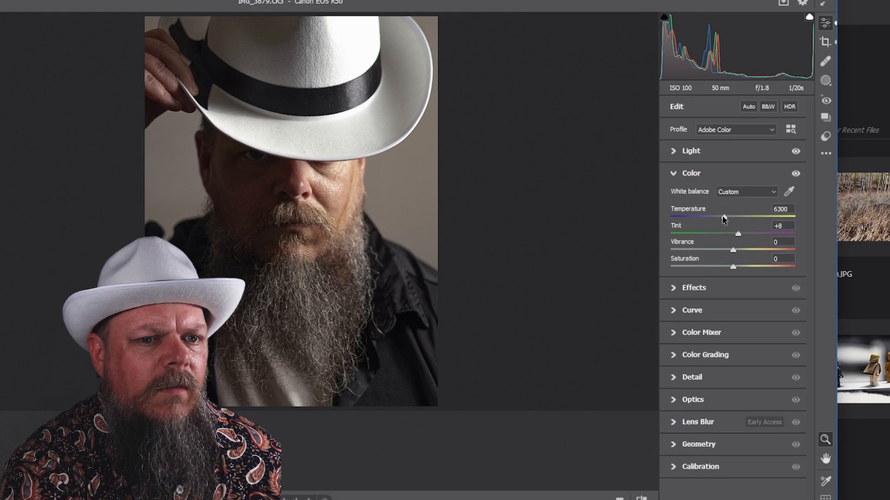
mouse_move(721, 216)
mouse_down()
mouse_move(749, 216)
mouse_move(687, 218)
mouse_move(720, 219)
mouse_up()
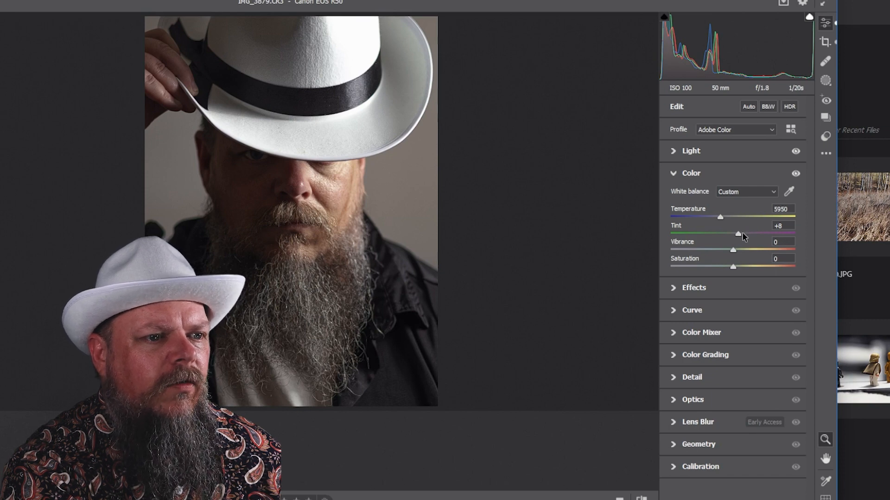
mouse_move(742, 235)
mouse_down()
mouse_move(760, 235)
mouse_move(720, 235)
mouse_move(738, 234)
mouse_up()
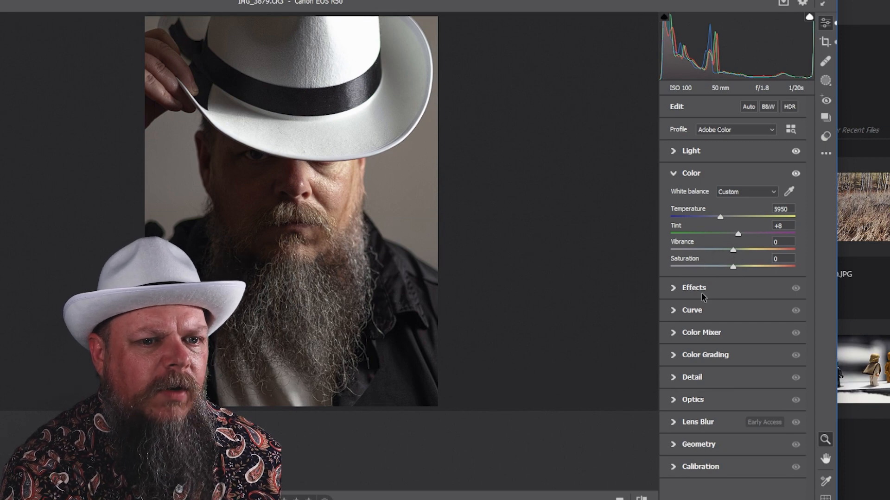
Step: Set Effects to Texture -11, Clarity +10 and Dehaze +15
click(673, 289)
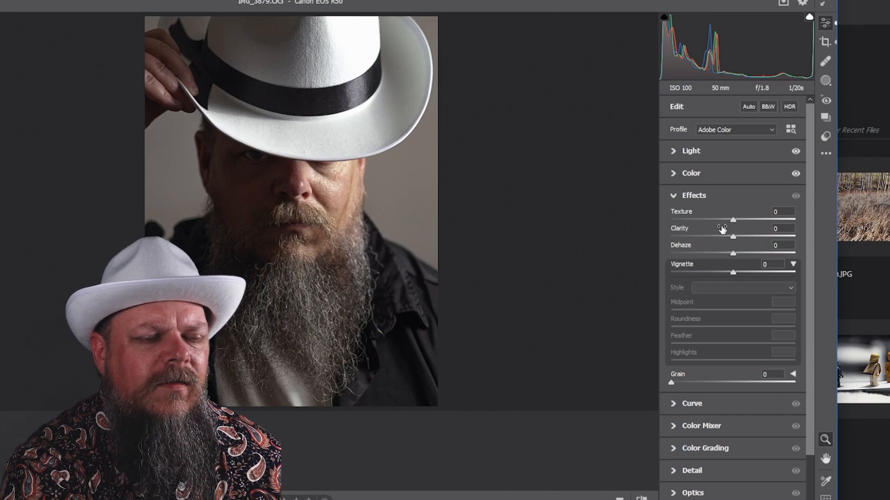
mouse_move(722, 228)
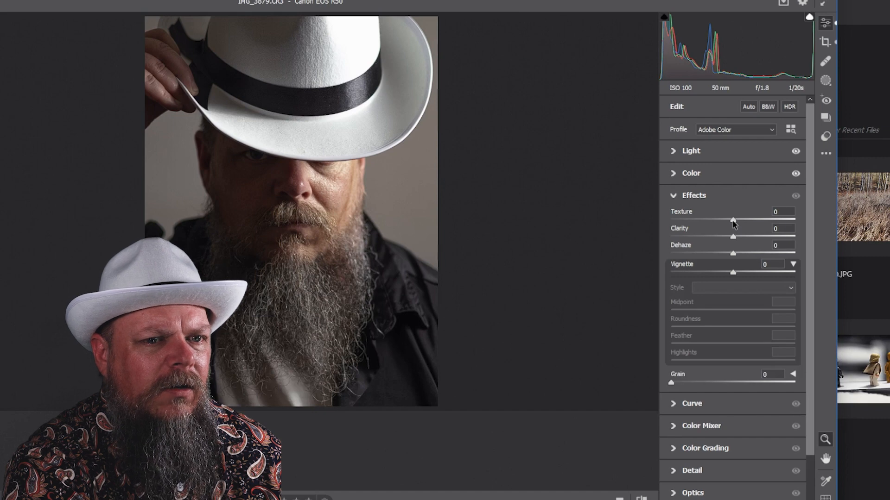
drag(733, 223, 731, 224)
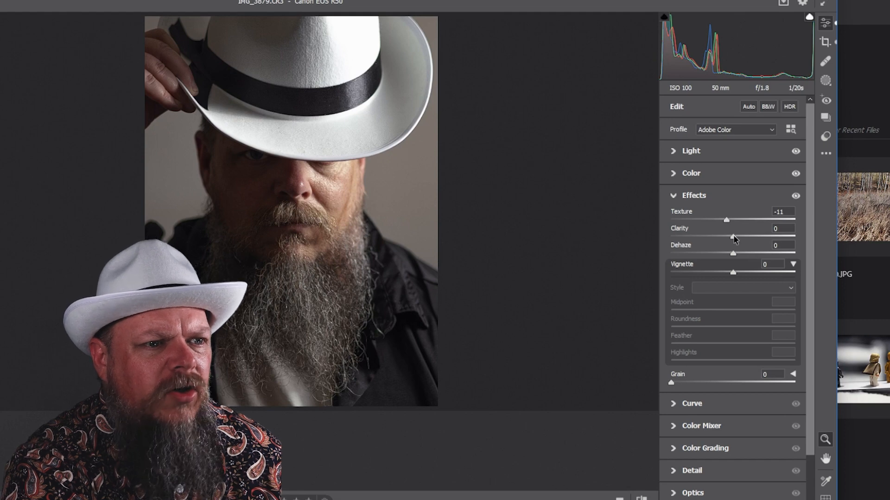
drag(733, 238, 740, 239)
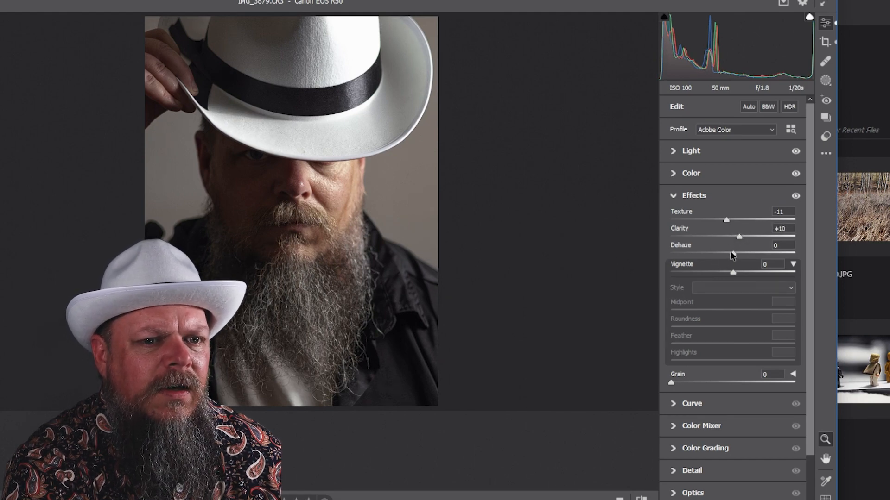
mouse_move(734, 255)
mouse_down()
mouse_move(752, 257)
mouse_move(715, 257)
mouse_move(743, 258)
mouse_up()
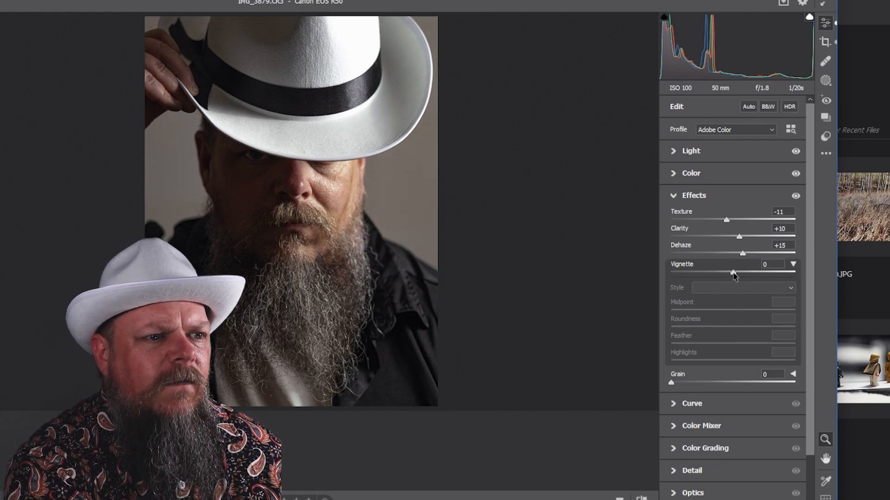
Step: Add a vignette of -28 with Feather 100 and vignette Highlights 59
drag(733, 275, 722, 276)
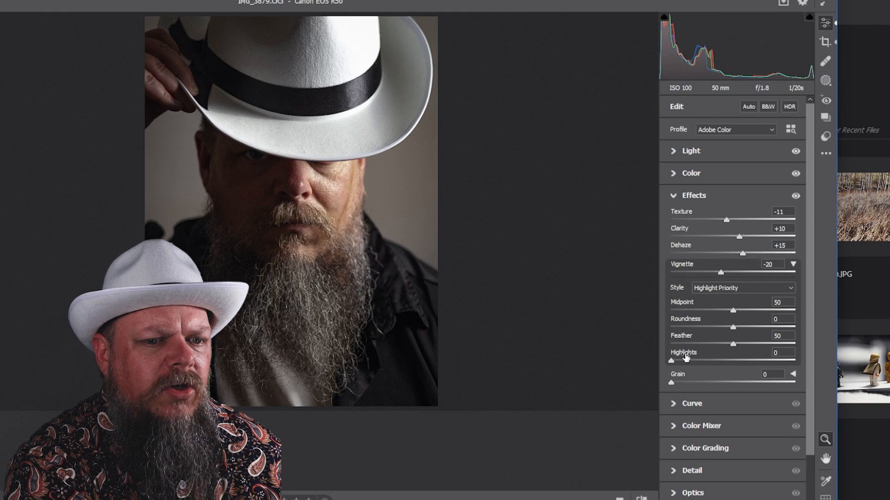
drag(671, 363, 745, 362)
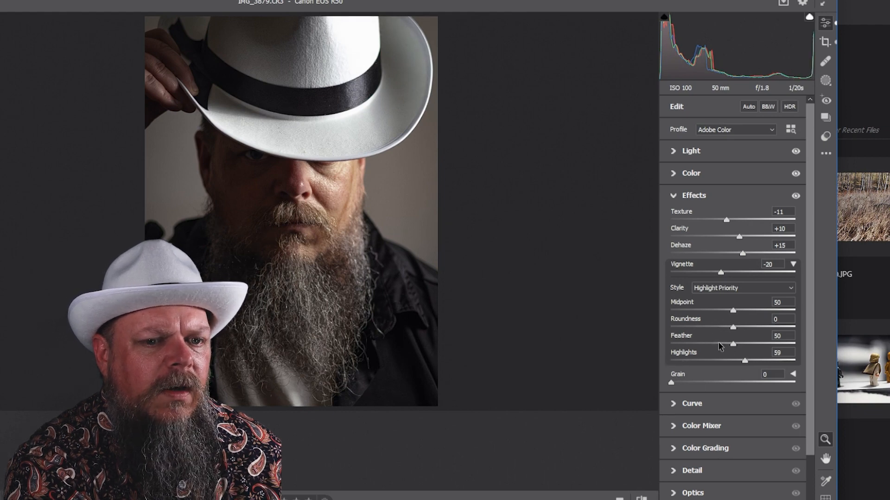
drag(733, 344, 883, 352)
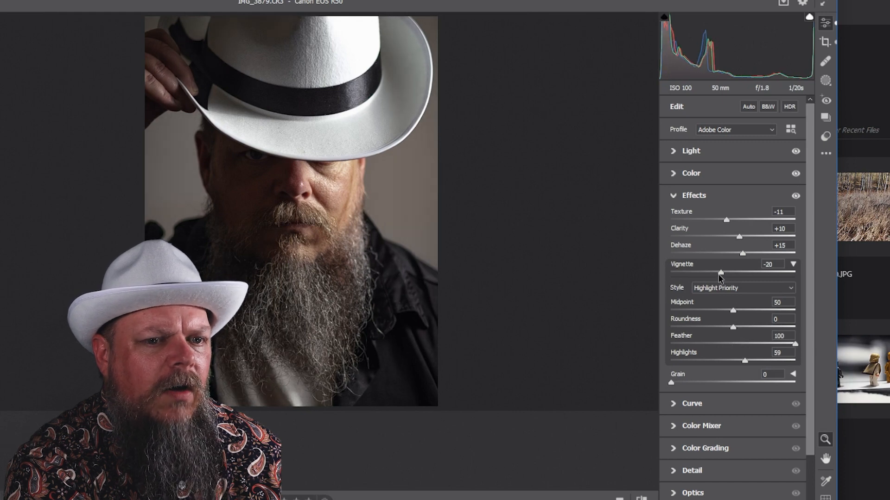
drag(721, 275, 716, 274)
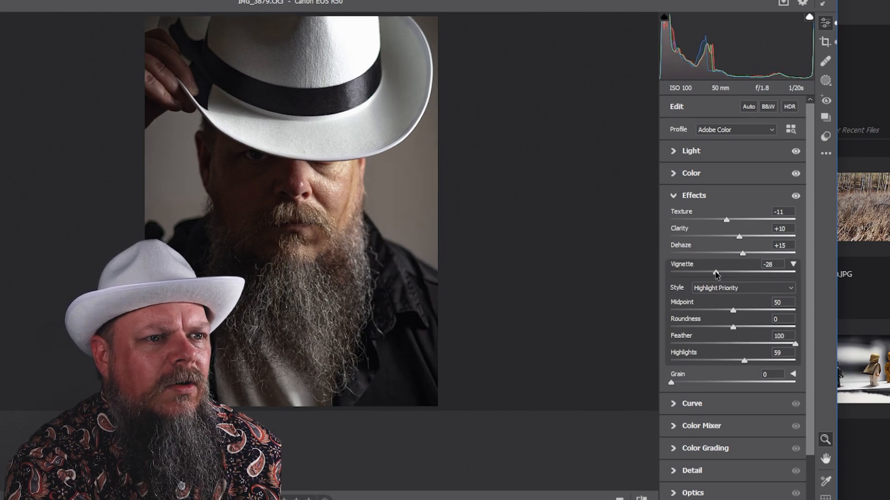
Step: Open the point curve and lower its white point to an output of 245
click(673, 407)
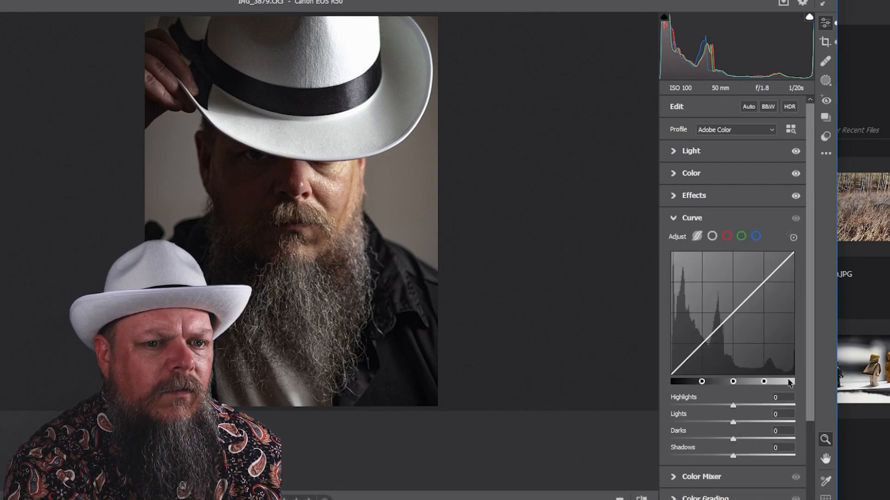
click(711, 237)
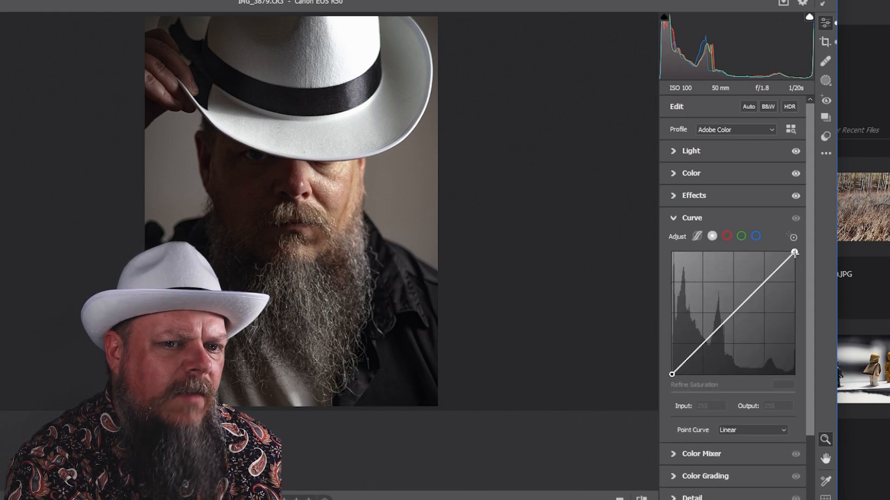
drag(794, 253, 794, 258)
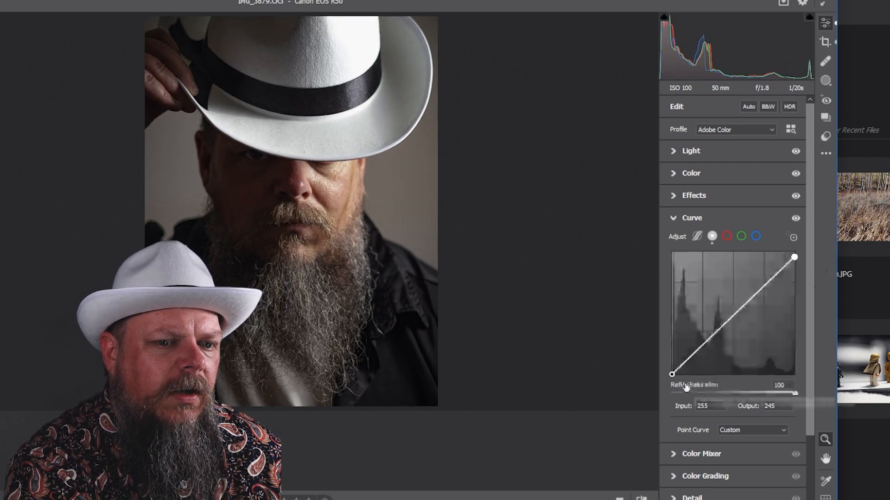
Step: Raise the point curve's black point to output 14 and add anchor points near inputs 191 and 63
drag(672, 374, 672, 368)
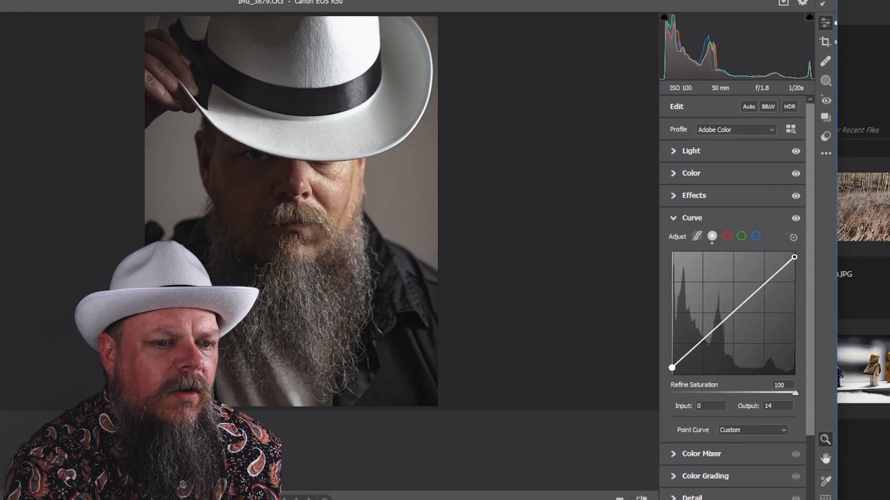
click(764, 281)
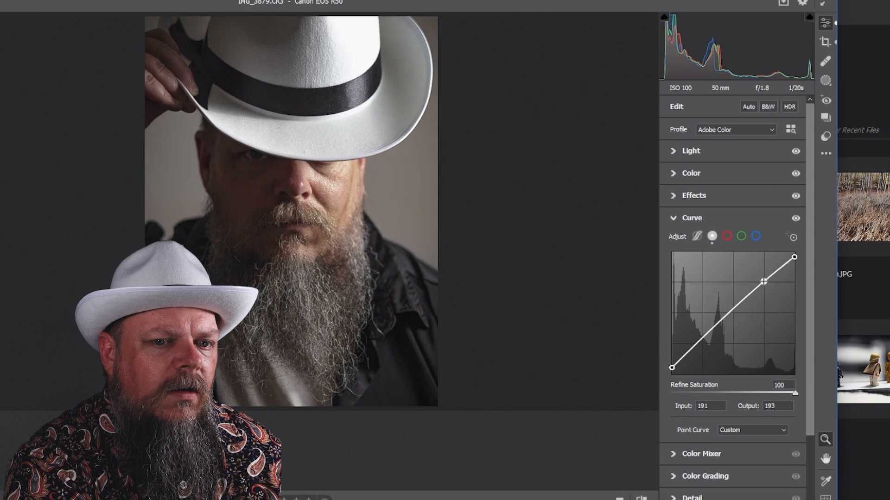
click(702, 344)
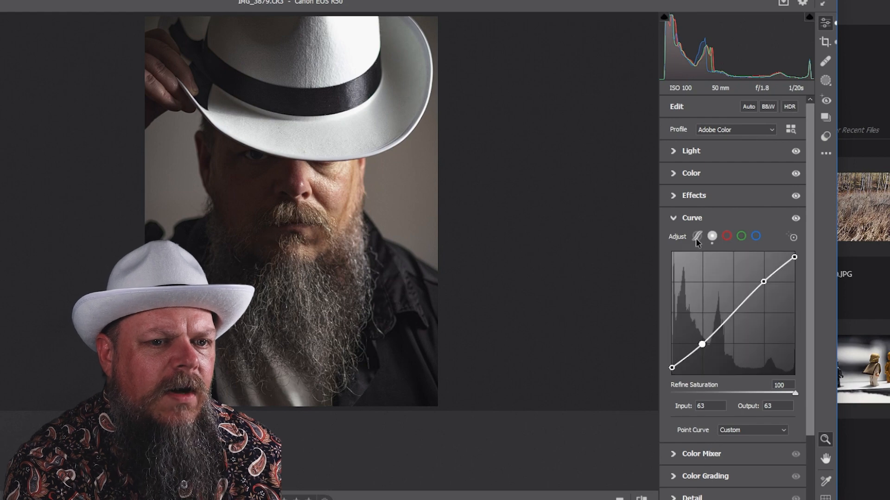
Step: Switch to the parametric curve and set Highlights -16, Lights +5, Darks +23 and Shadows +14, comparing with the original
click(696, 237)
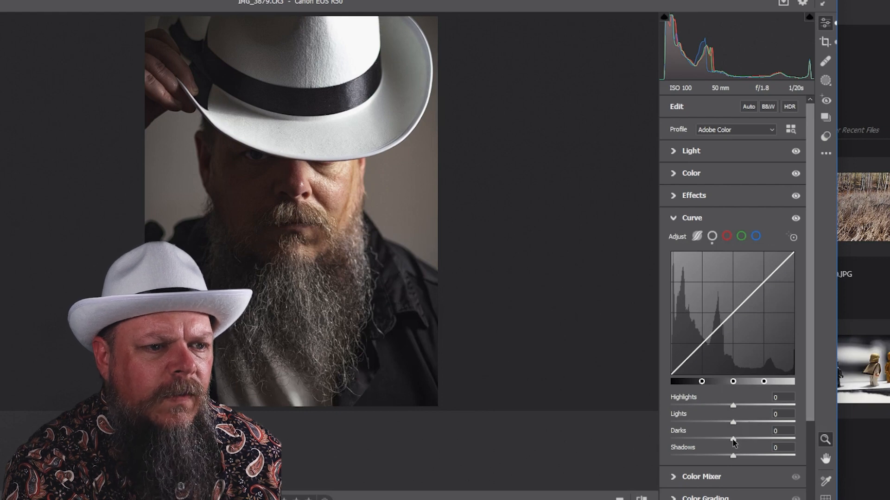
mouse_move(734, 443)
mouse_down()
mouse_move(748, 442)
mouse_move(740, 458)
mouse_move(751, 457)
mouse_move(740, 458)
mouse_up()
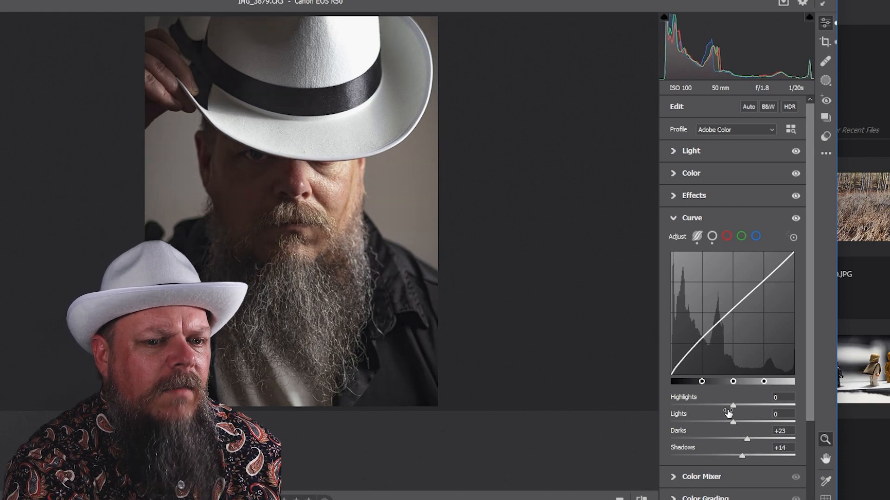
mouse_move(735, 406)
mouse_down()
mouse_move(684, 406)
mouse_move(736, 424)
mouse_move(722, 406)
mouse_up()
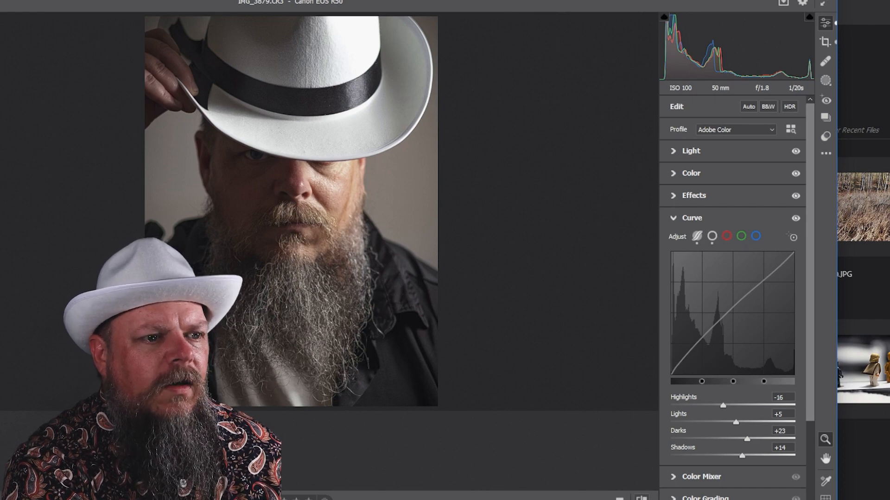
key(backslash)
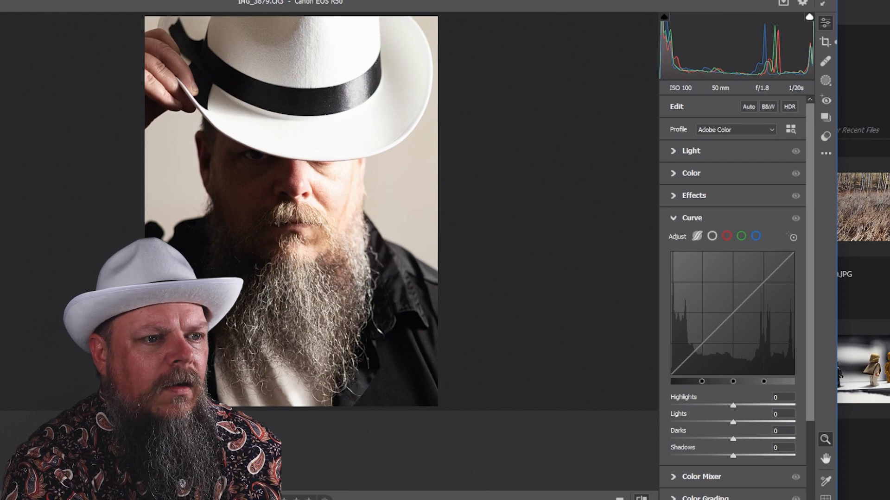
key(backslash)
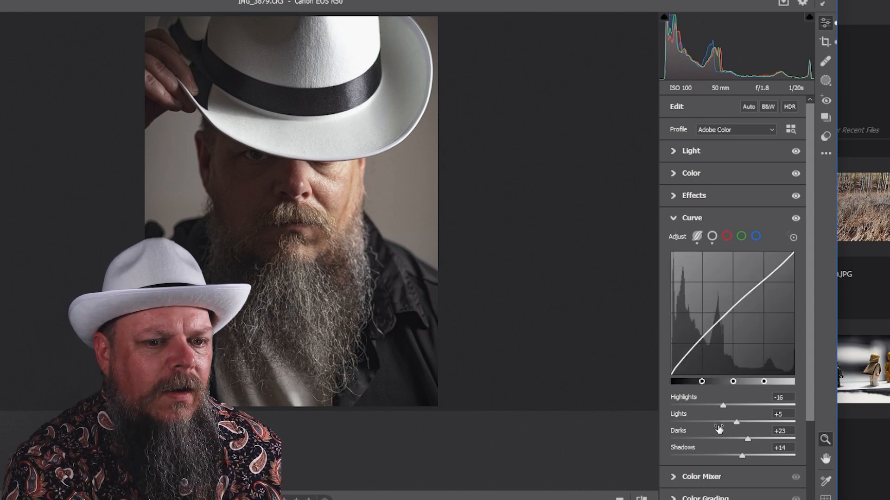
Step: Try converting the photo to black and white, then switch back to colour
scroll(714, 446, down, 2)
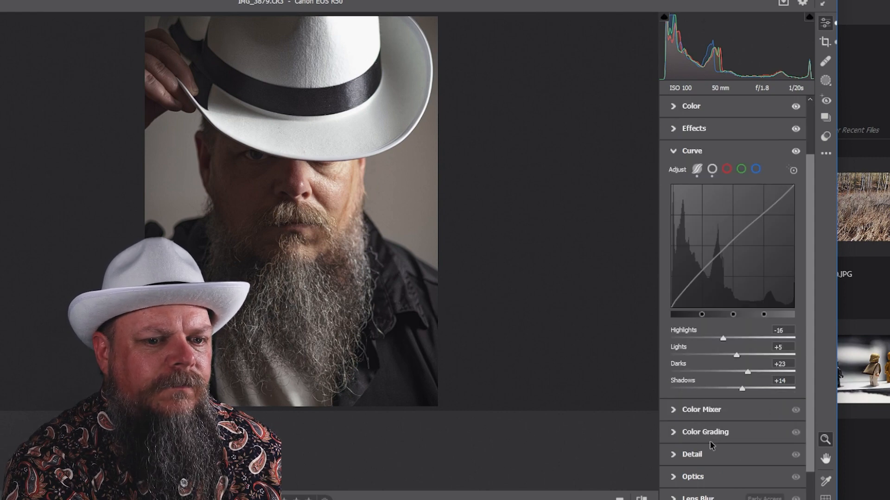
click(675, 411)
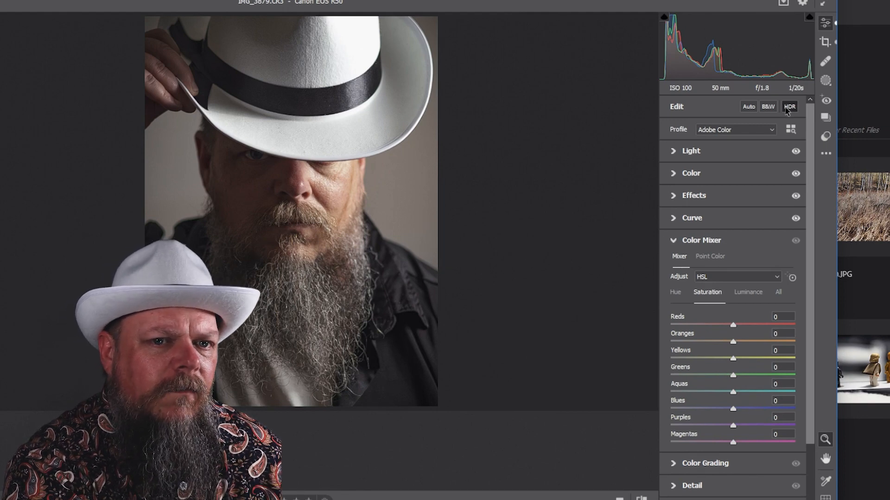
click(768, 107)
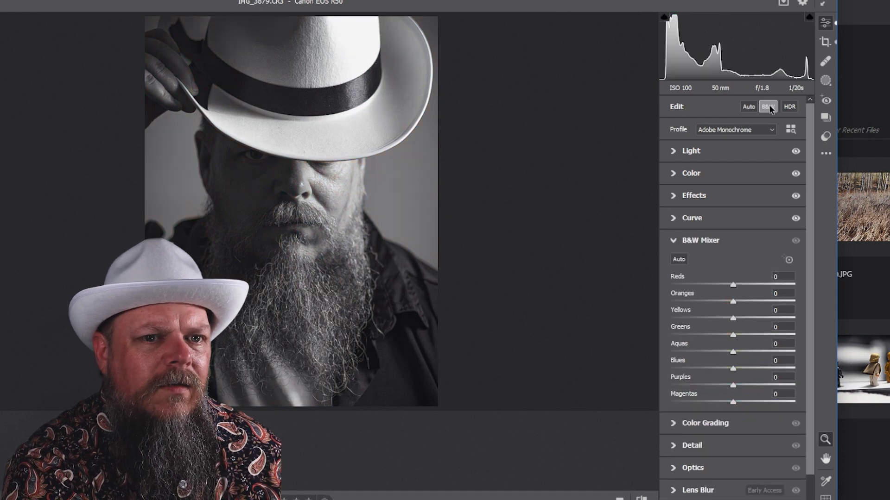
click(769, 107)
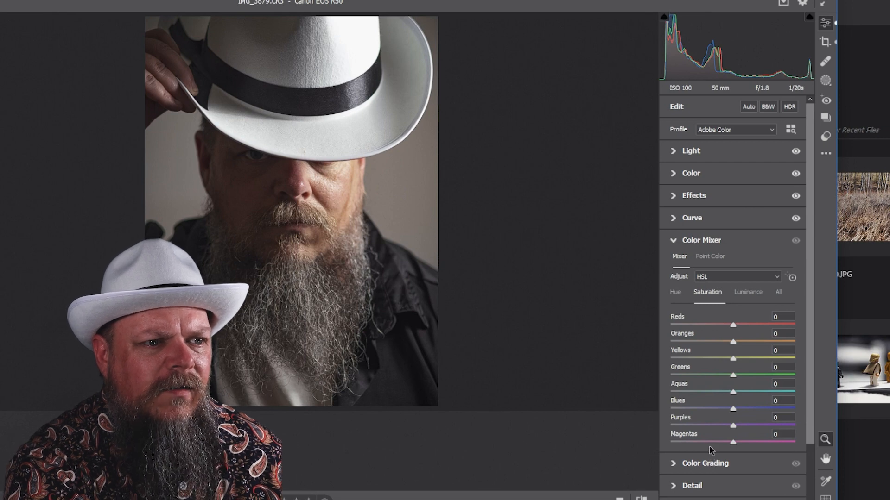
Step: Try lowering the Color Grading midtones luminance to 47, then reset it
scroll(693, 470, down, 3)
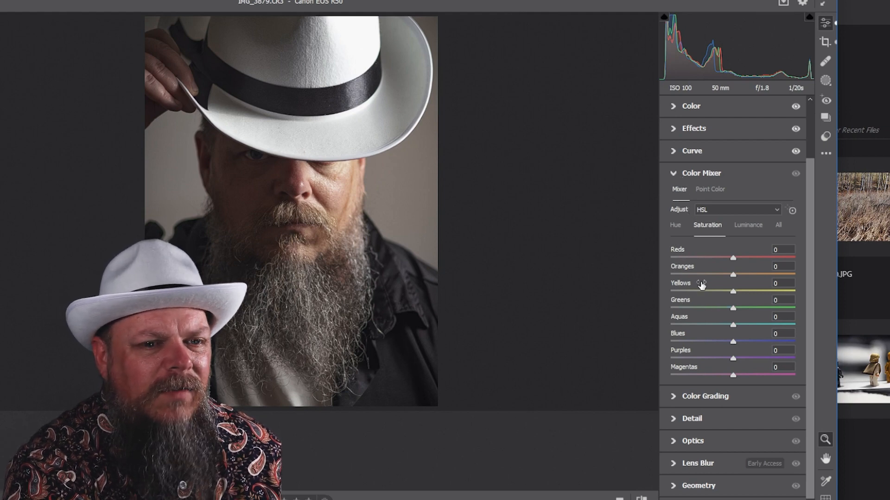
click(672, 397)
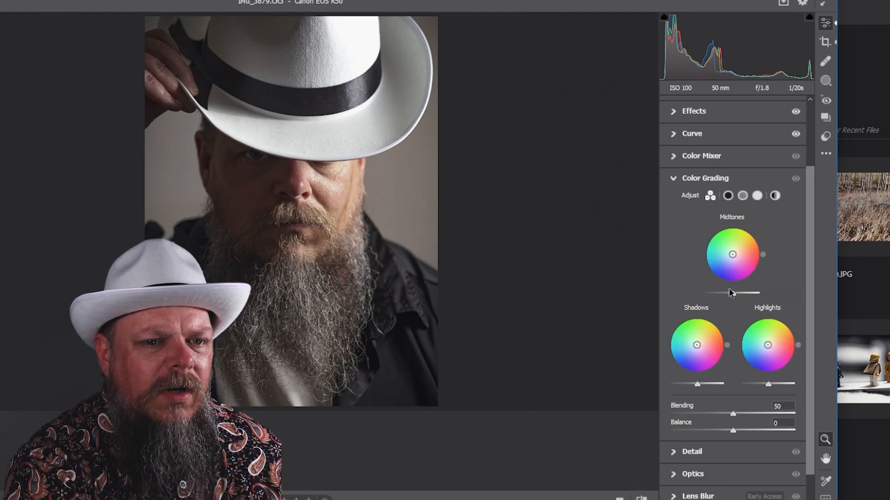
mouse_move(734, 296)
mouse_down()
mouse_move(763, 296)
mouse_move(736, 301)
mouse_move(746, 301)
mouse_up()
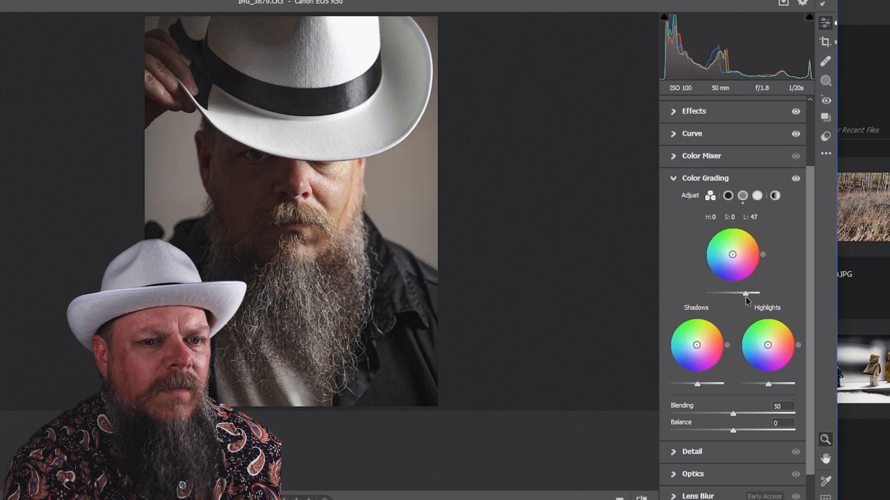
double_click(746, 295)
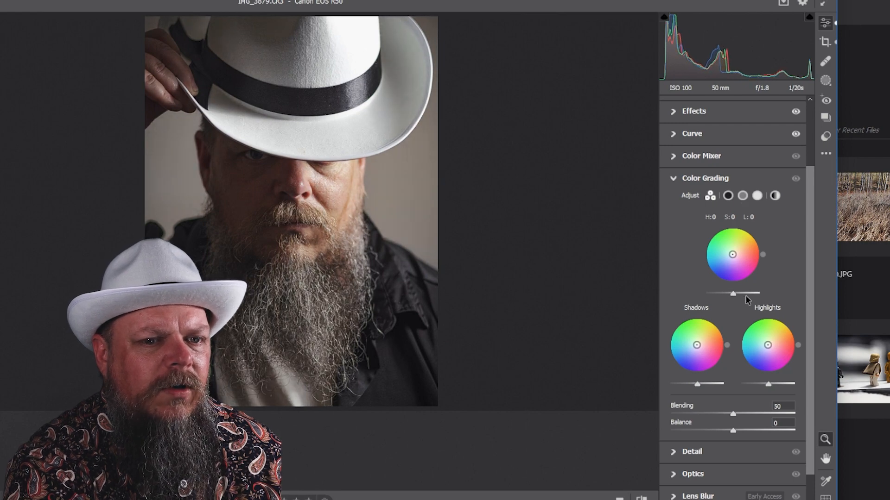
click(674, 180)
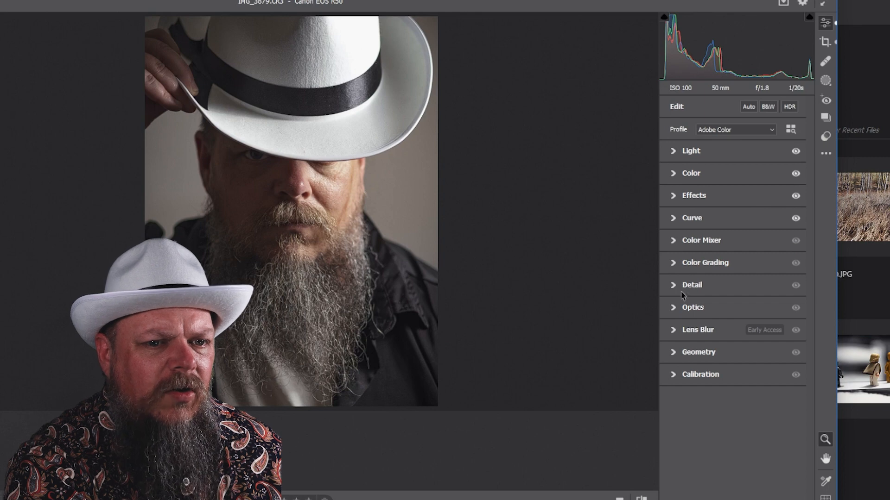
click(672, 263)
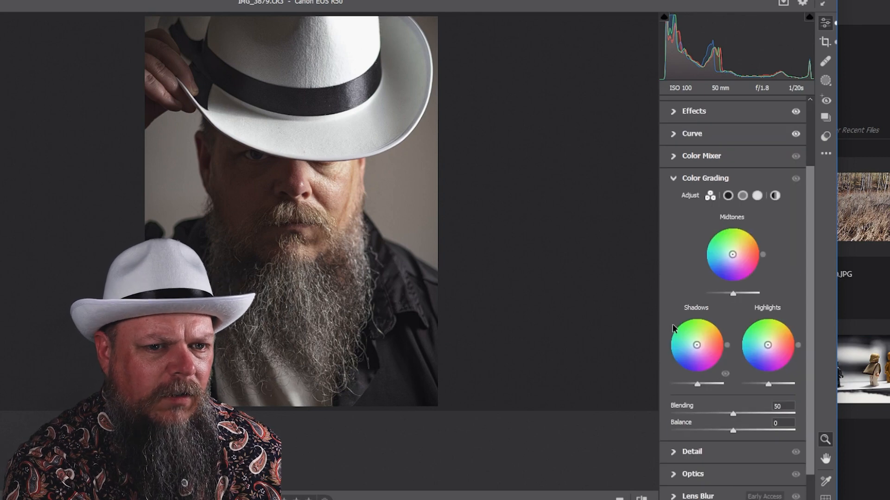
Step: Inspect the face at full zoom and set the sharpening Masking to 68 in the Detail section
click(674, 453)
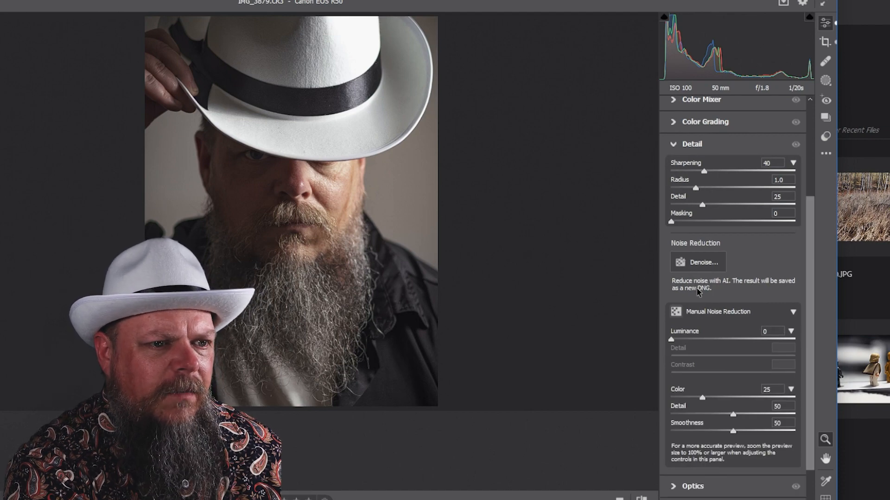
click(295, 168)
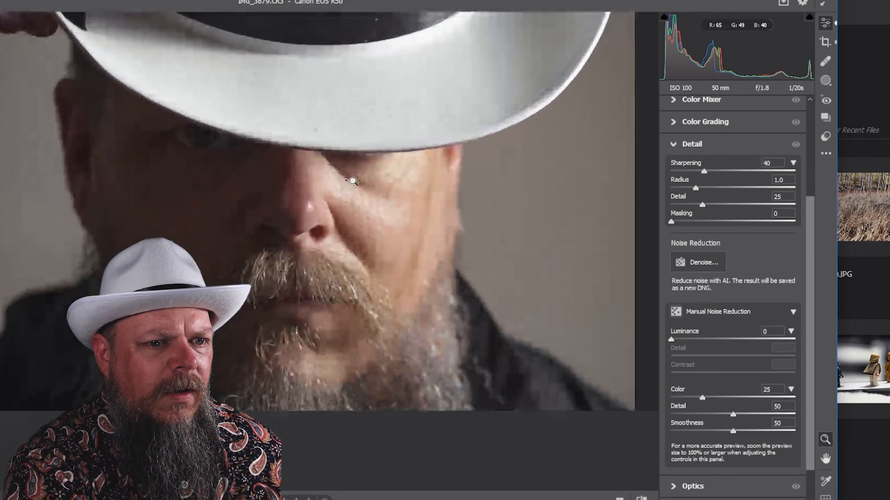
click(363, 201)
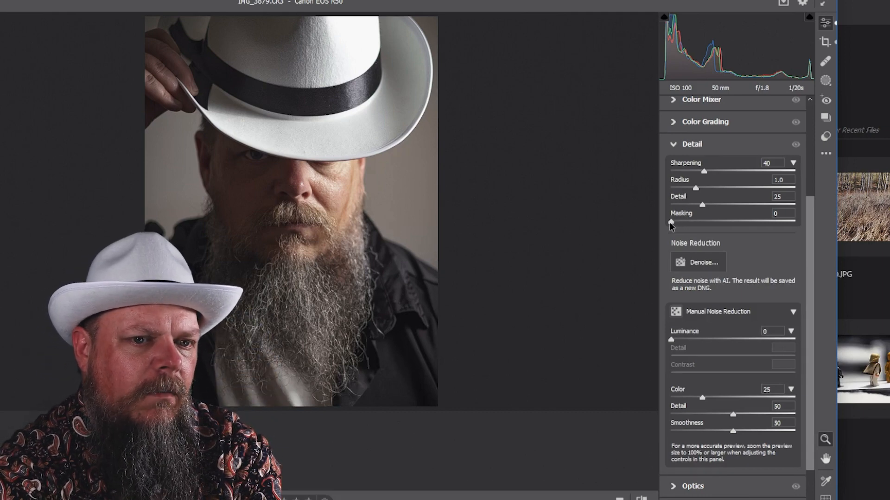
drag(671, 225, 755, 228)
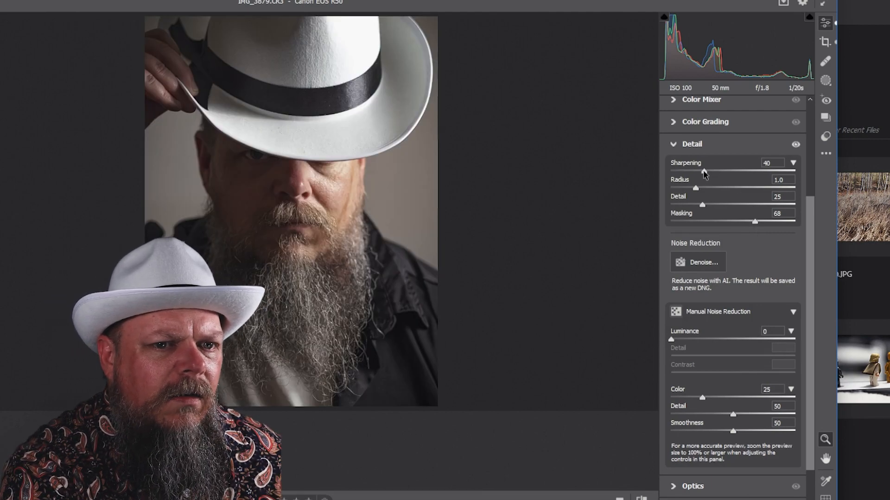
Step: Raise Sharpening to 85 and toggle the Detail section off and on to compare
drag(704, 171, 741, 172)
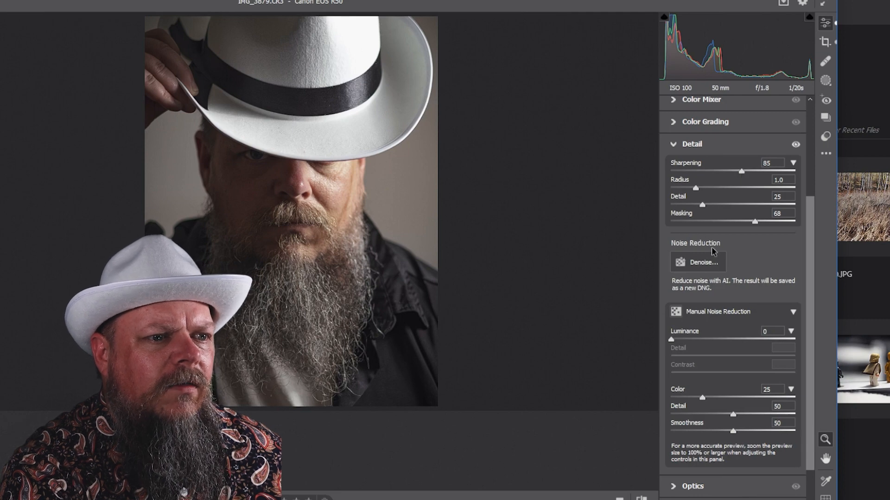
click(795, 145)
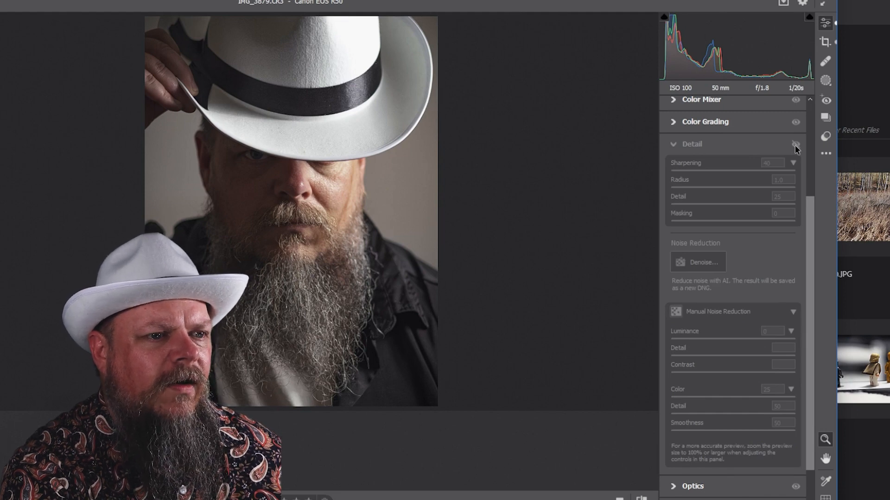
click(795, 145)
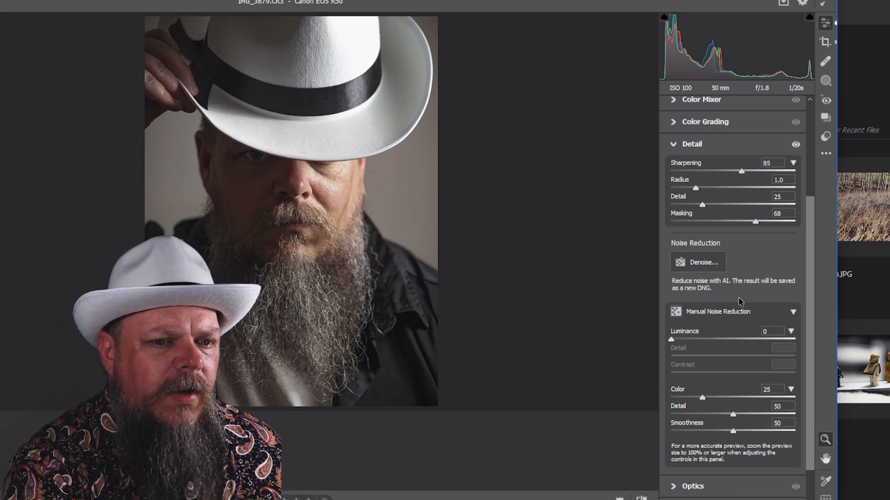
Step: In the Light section, set Exposure to -1.75, Shadows to +86 and Blacks to +9
scroll(708, 383, down, 1)
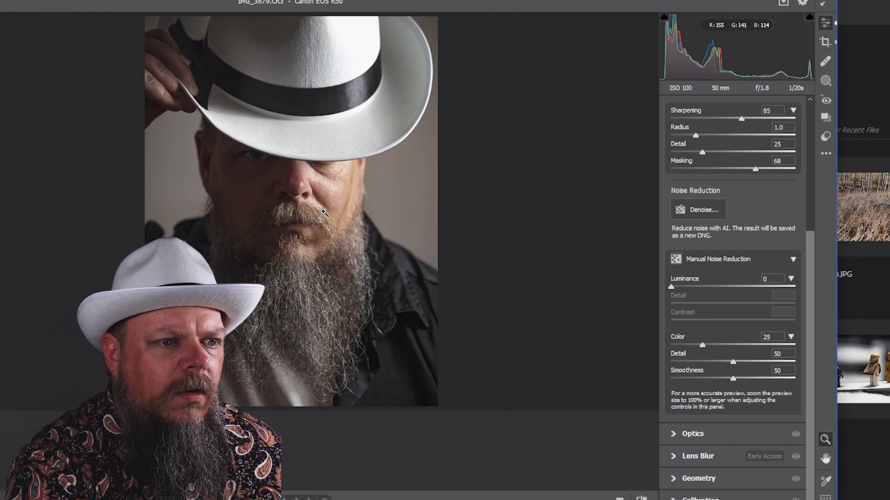
scroll(704, 147, up, 5)
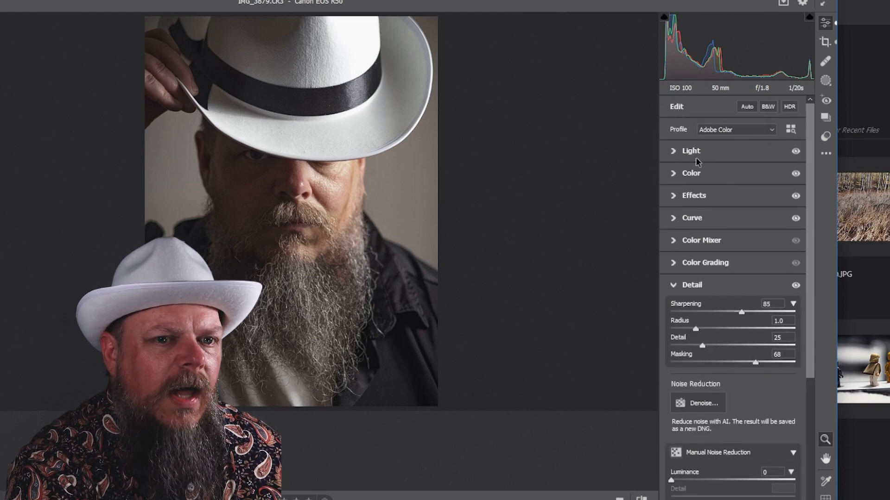
click(673, 152)
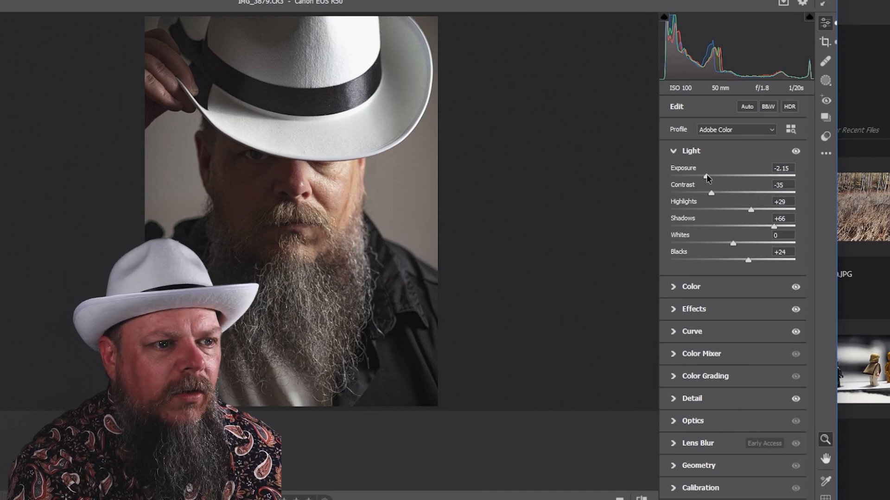
drag(705, 174, 712, 175)
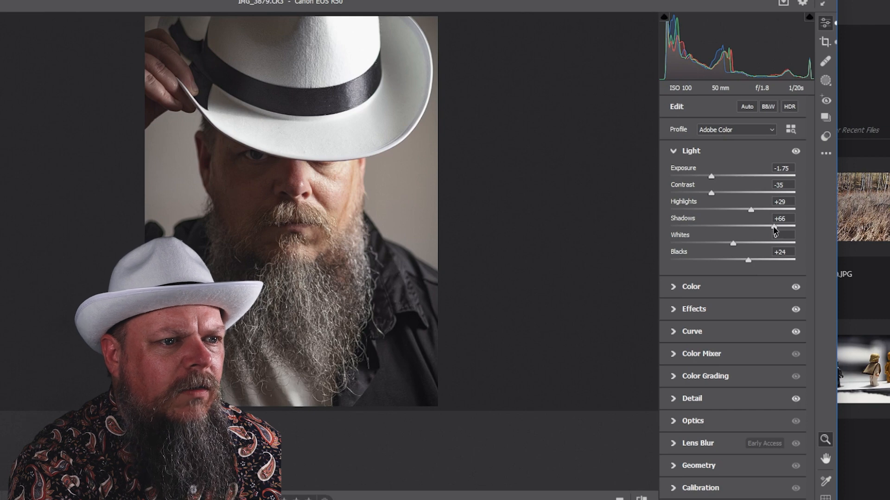
mouse_move(774, 229)
mouse_down()
mouse_move(761, 228)
mouse_move(789, 229)
mouse_up()
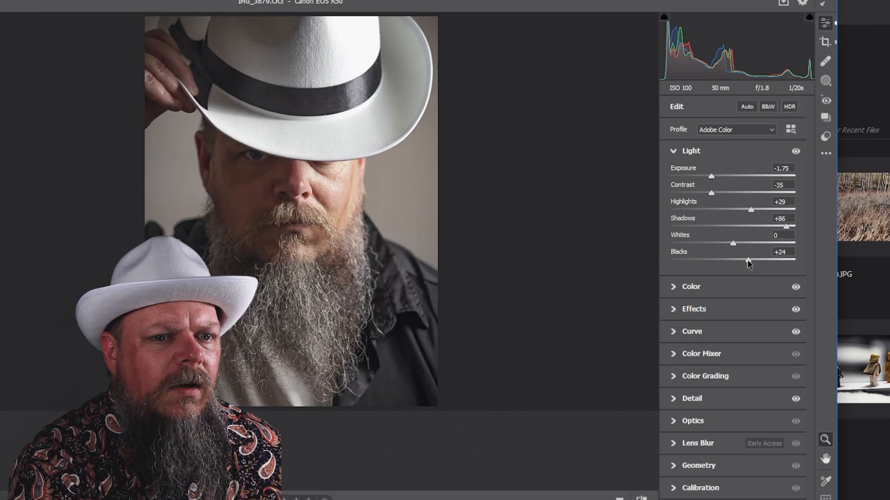
mouse_move(748, 263)
mouse_down()
mouse_move(729, 265)
mouse_move(751, 264)
mouse_move(739, 270)
mouse_up()
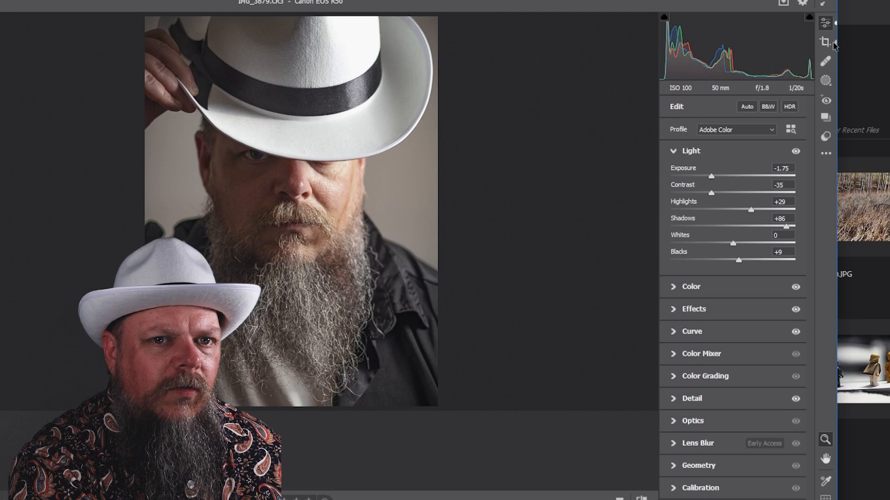
Step: Crop the photo with the locked-ratio frame, repositioning the image slightly within it
click(825, 42)
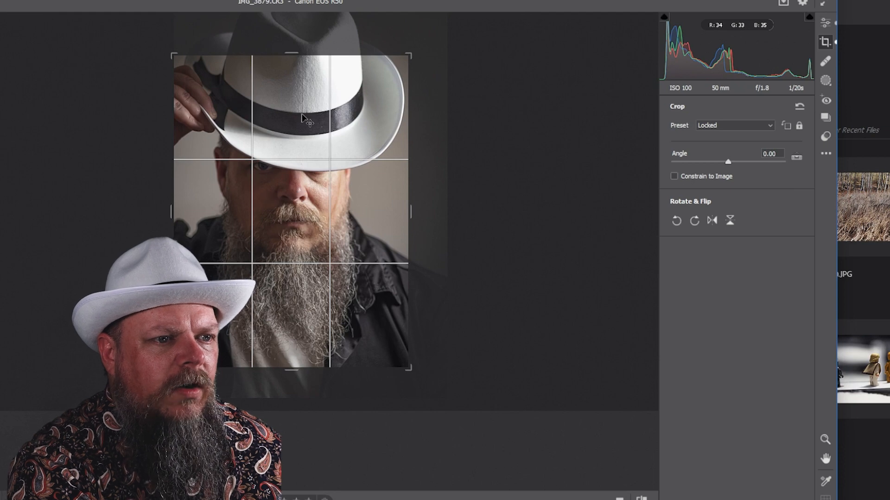
drag(302, 139, 304, 117)
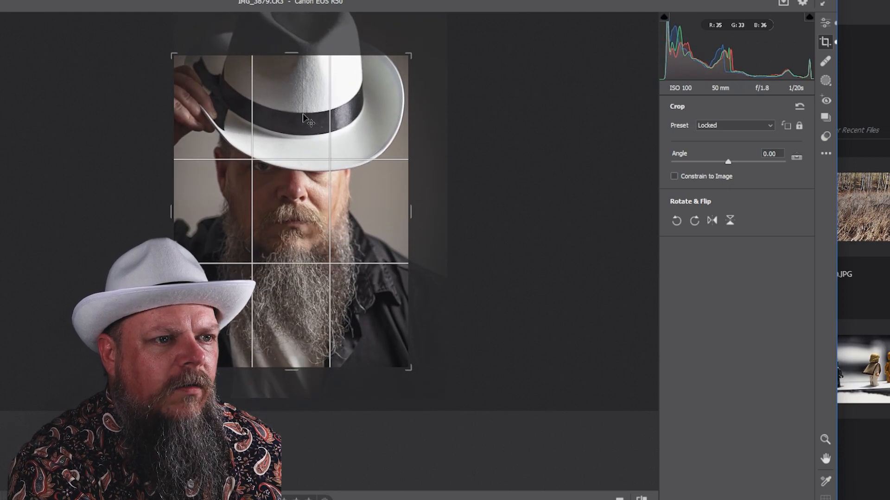
drag(303, 114, 303, 111)
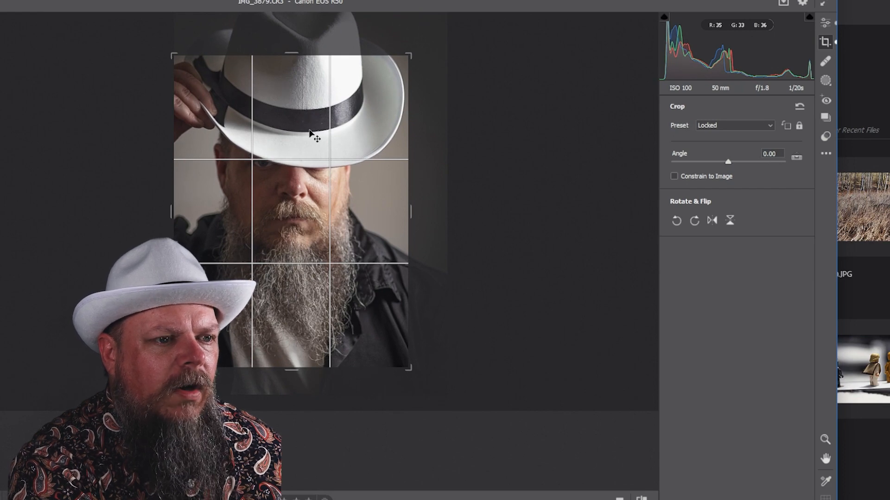
key(Return)
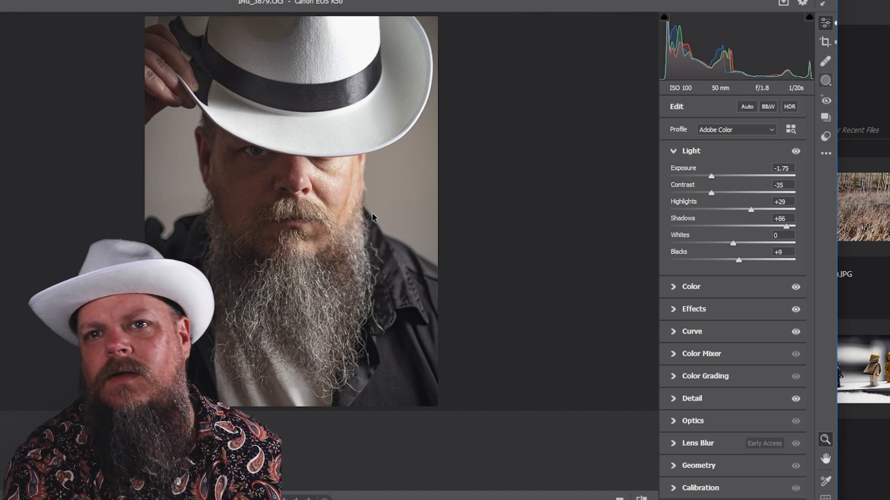
Step: Open masking and create a mask for Person 1 covering Facial Skin and Body Skin
key(m)
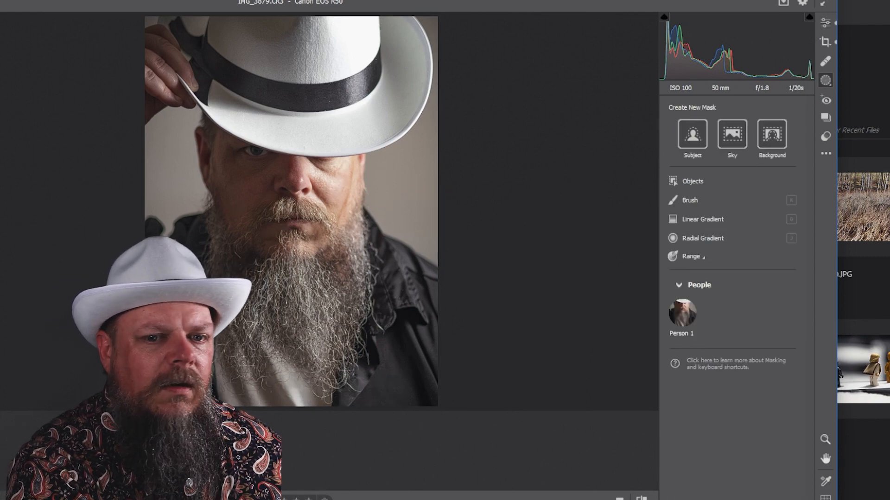
click(825, 439)
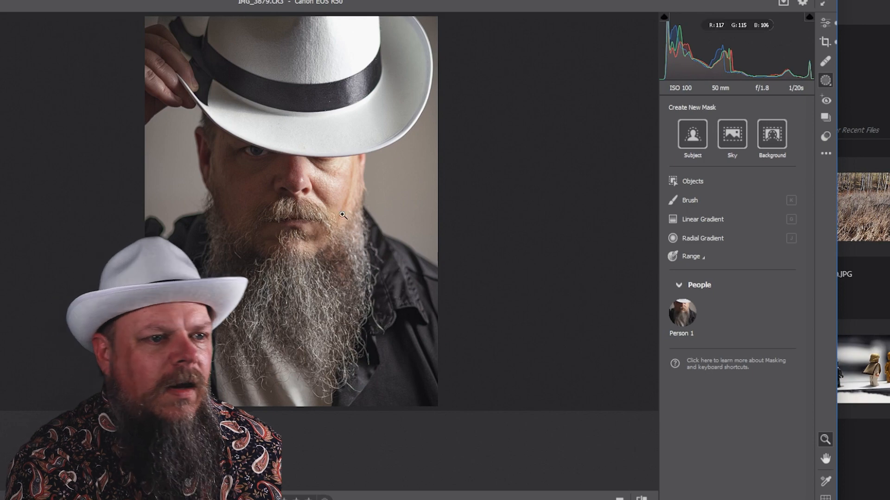
click(320, 190)
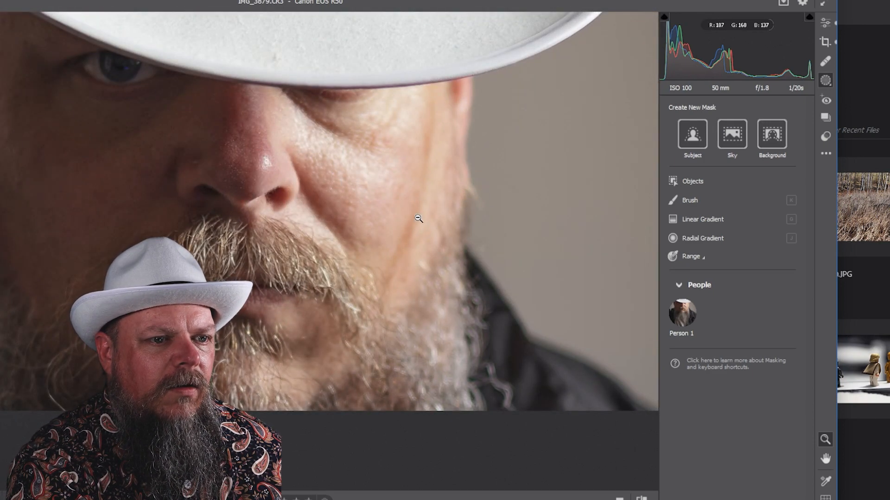
alt+click(323, 213)
alt+click(287, 215)
alt+click(287, 215)
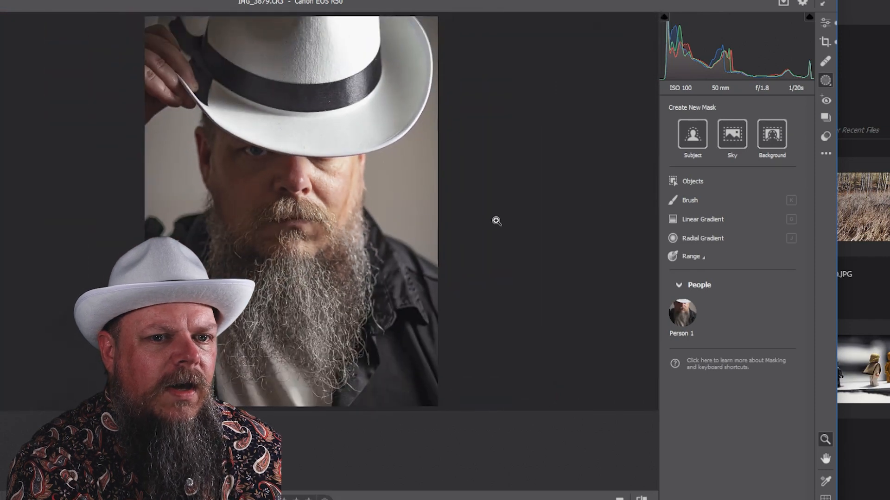
mouse_move(690, 314)
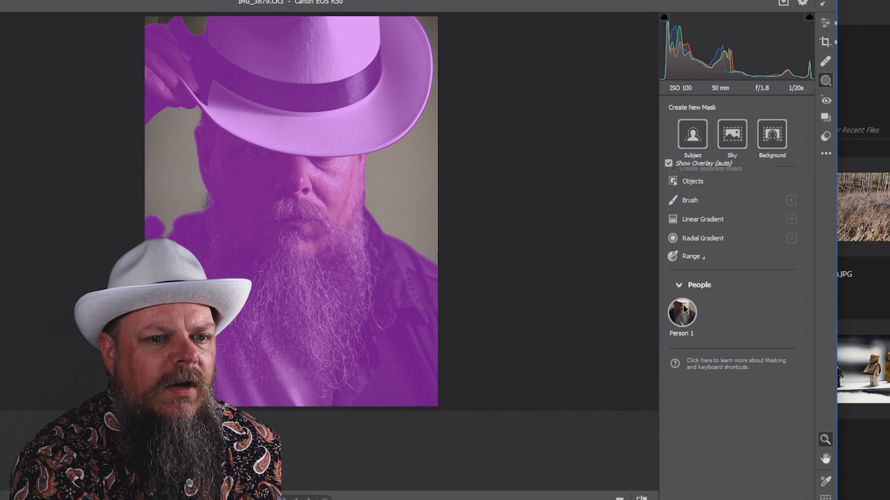
click(682, 313)
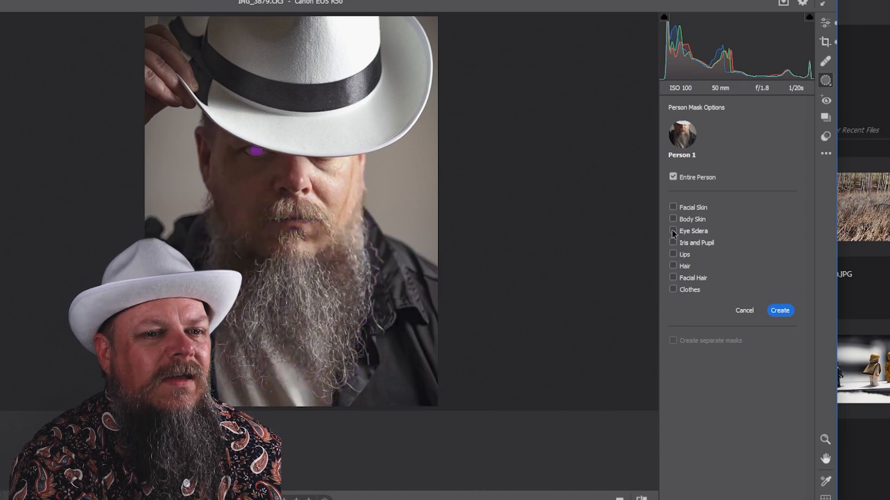
click(673, 208)
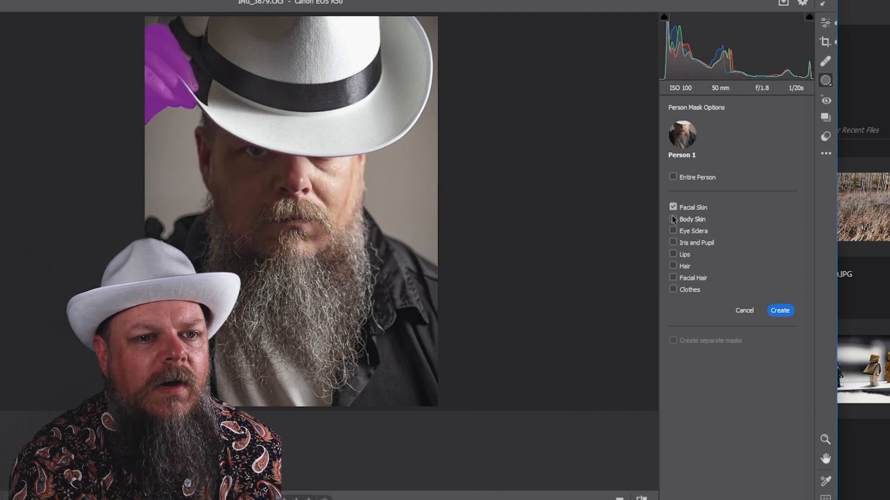
click(673, 220)
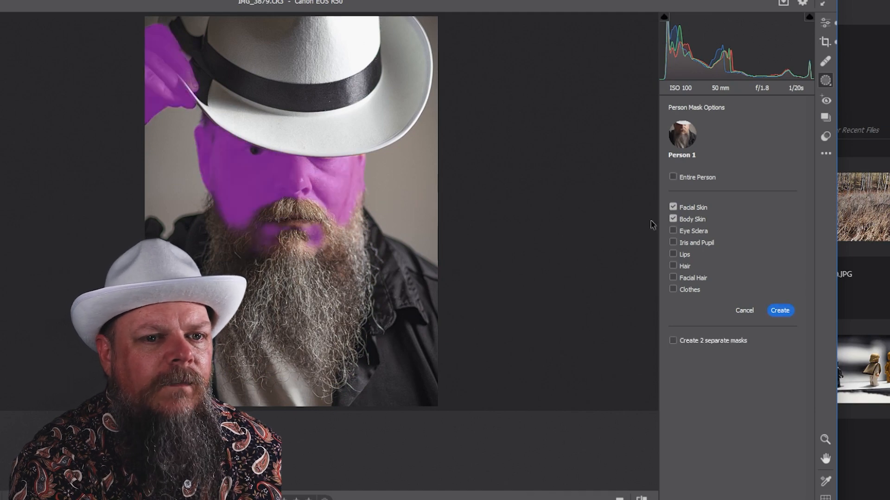
click(777, 311)
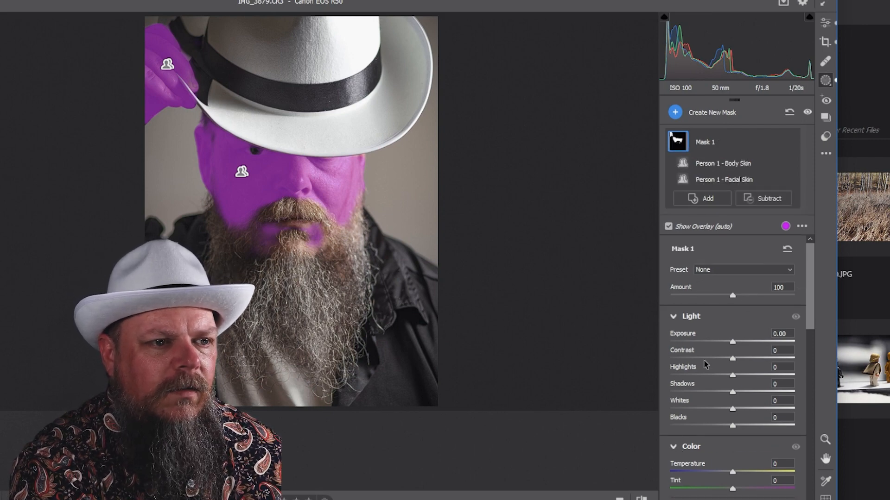
Step: Zoom in on the face and add a subtracting brush to the skin mask with size 3
scroll(704, 364, down, 10)
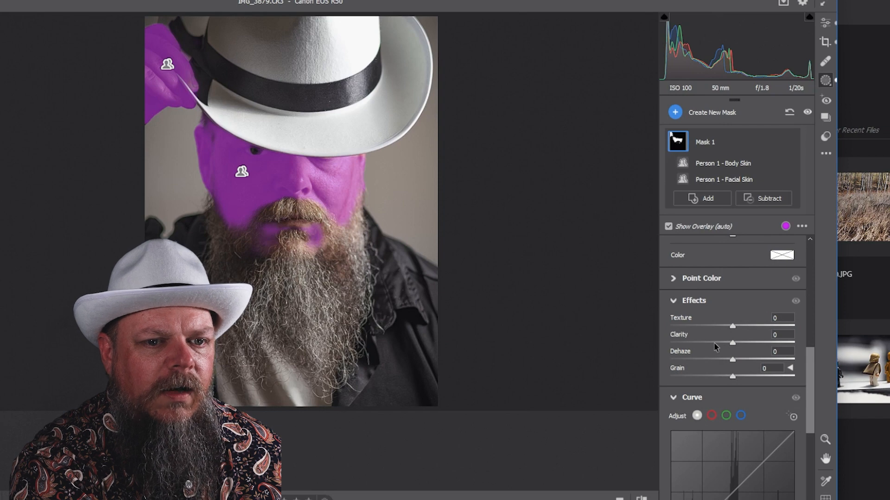
drag(733, 326, 733, 325)
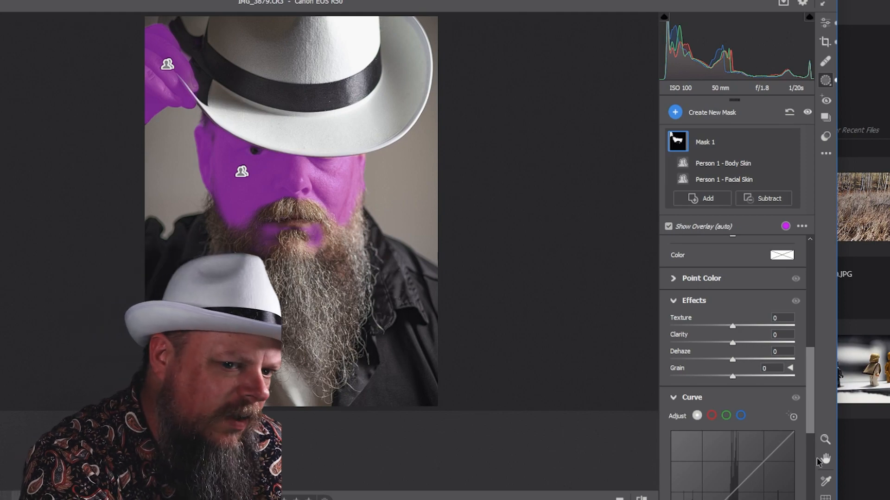
click(825, 442)
drag(255, 145, 298, 162)
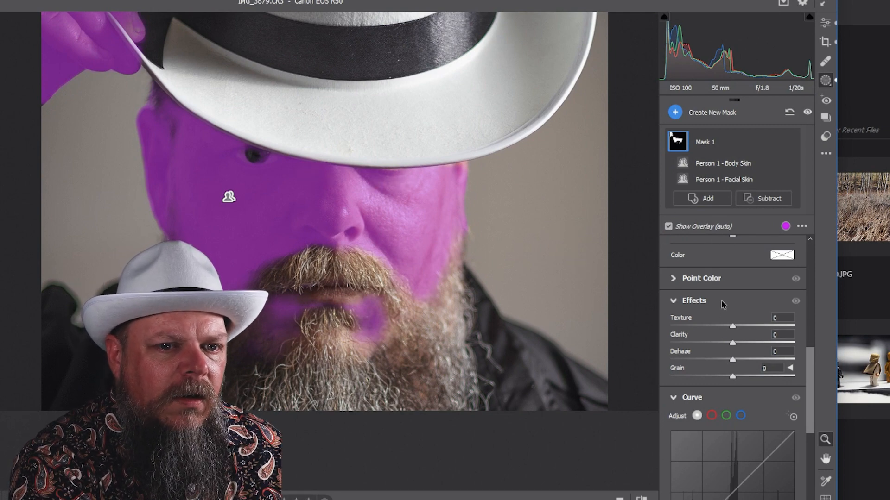
click(759, 201)
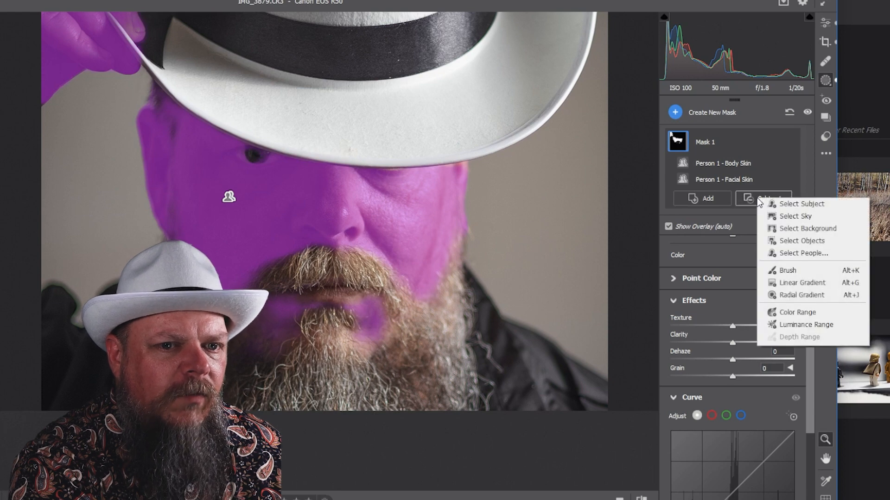
click(788, 270)
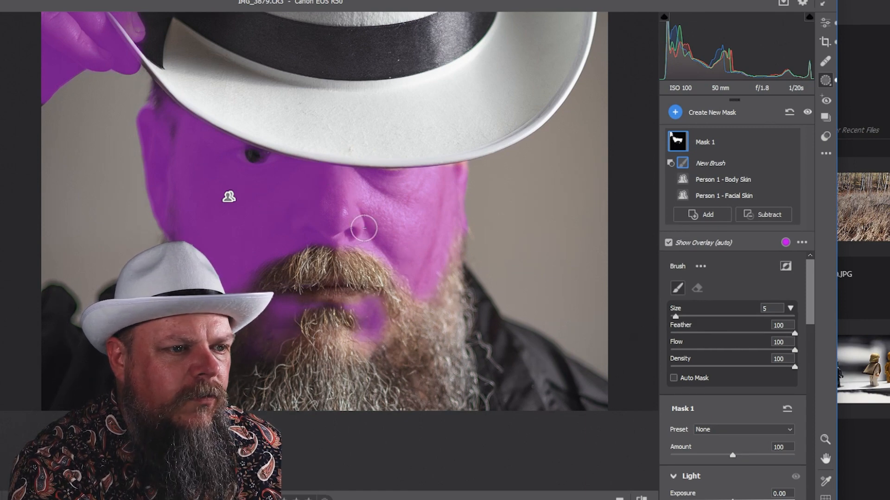
key(bracketleft)
key(bracketleft)
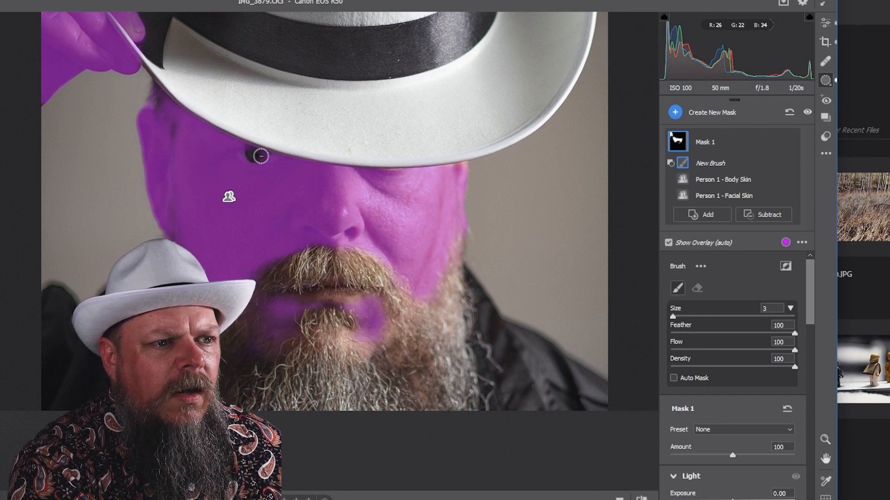
Step: Paint the eyes, nostrils, face edges and hand out of the skin mask, then set brush Flow to 51
mouse_move(283, 158)
mouse_down()
mouse_move(226, 154)
mouse_move(262, 152)
mouse_move(216, 155)
mouse_move(251, 165)
mouse_move(293, 157)
mouse_move(221, 150)
mouse_up()
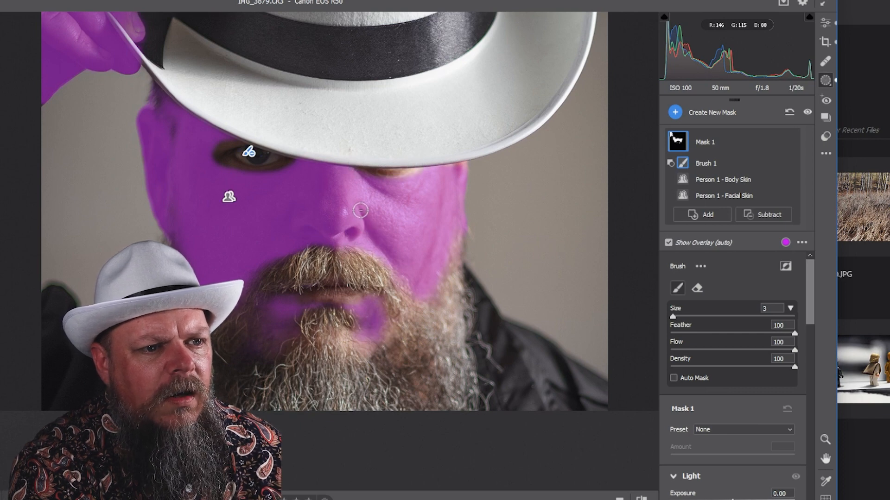
mouse_move(362, 209)
mouse_down()
mouse_move(359, 231)
mouse_move(345, 239)
mouse_move(292, 234)
mouse_move(336, 237)
mouse_move(292, 205)
mouse_move(366, 228)
mouse_up()
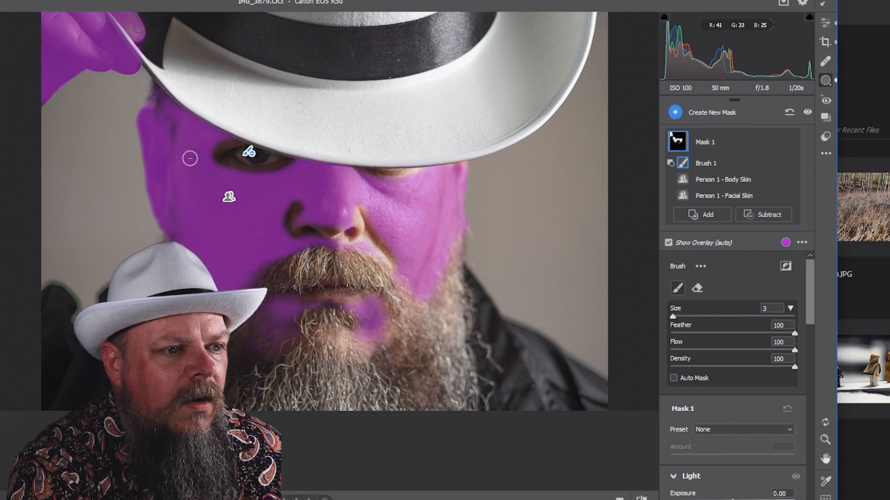
mouse_move(159, 142)
mouse_down()
mouse_move(149, 133)
mouse_move(149, 191)
mouse_move(169, 176)
mouse_up()
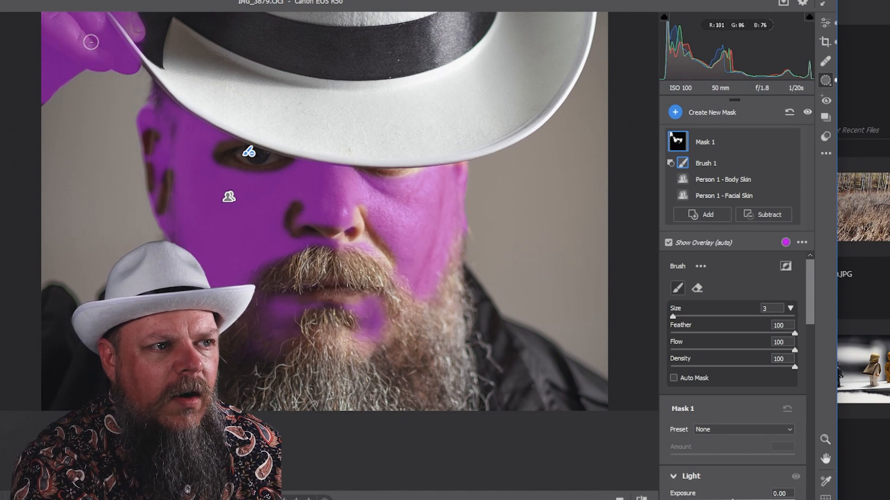
mouse_move(103, 48)
mouse_down()
mouse_move(59, 14)
mouse_move(75, 40)
mouse_move(40, 10)
mouse_move(113, 83)
mouse_up()
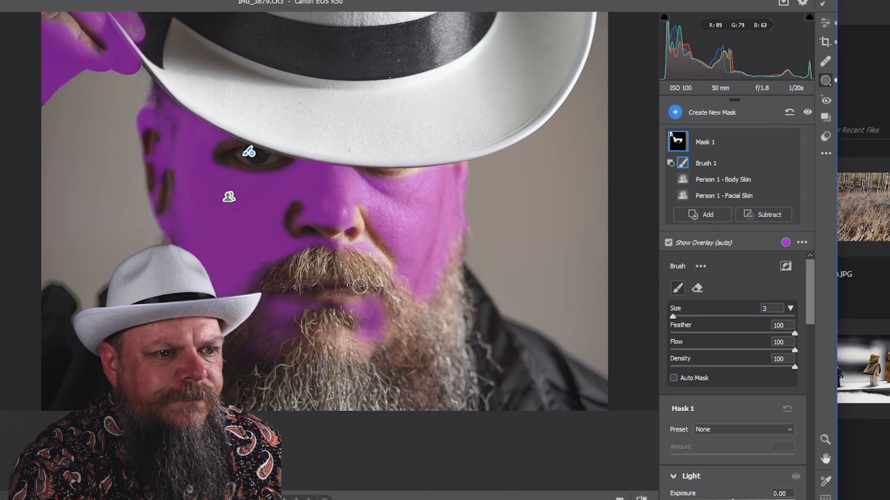
mouse_move(298, 227)
mouse_down()
mouse_move(316, 300)
mouse_move(309, 298)
mouse_up()
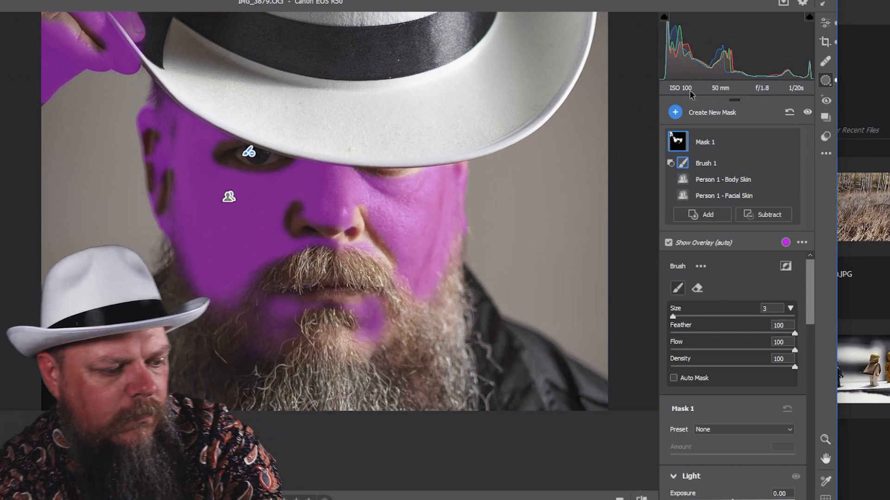
mouse_move(236, 178)
mouse_down()
mouse_move(302, 205)
mouse_move(264, 224)
mouse_move(73, 225)
mouse_move(244, 240)
mouse_move(253, 150)
mouse_move(260, 182)
mouse_up()
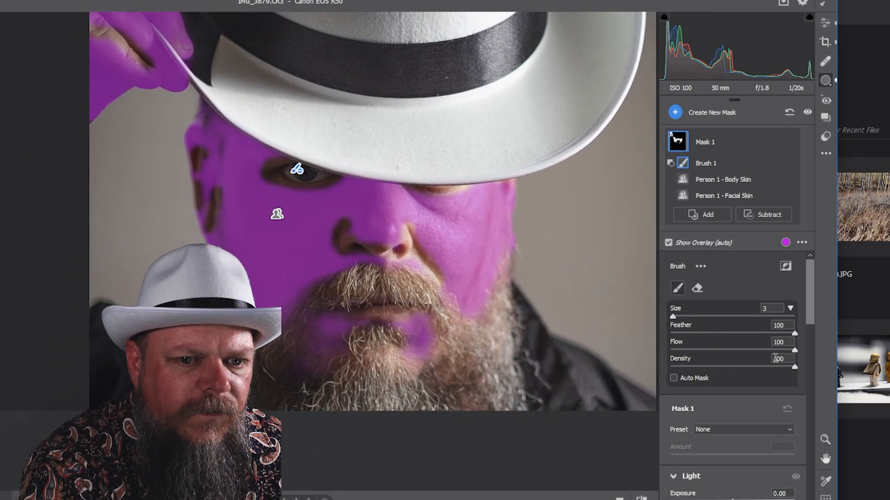
drag(789, 351, 737, 348)
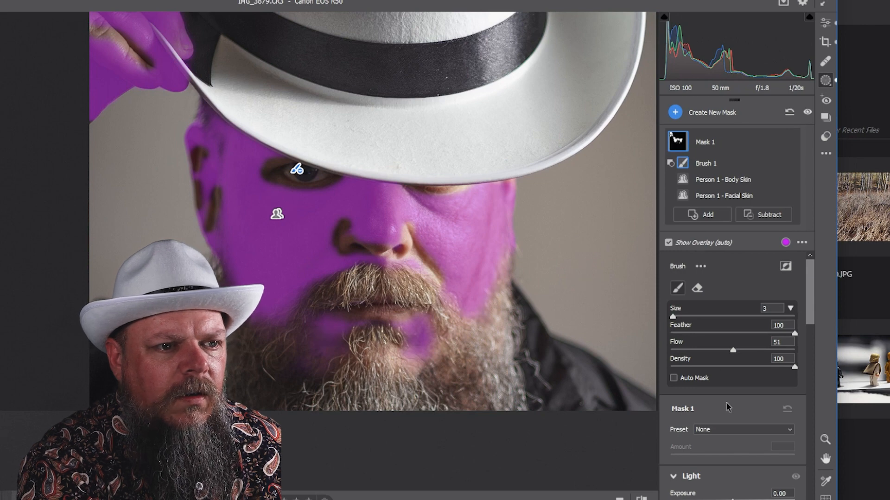
Step: Soften the masked skin by setting Texture to -41 and Clarity to -9
scroll(695, 377, down, 5)
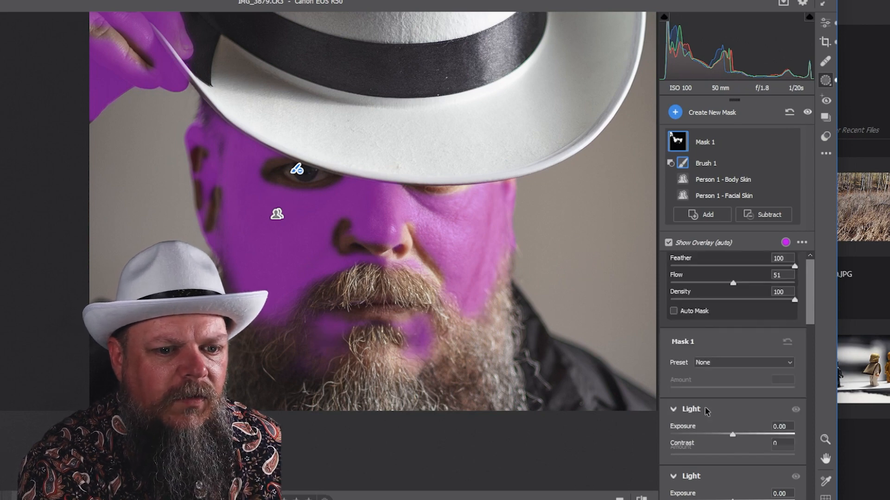
scroll(697, 352, down, 5)
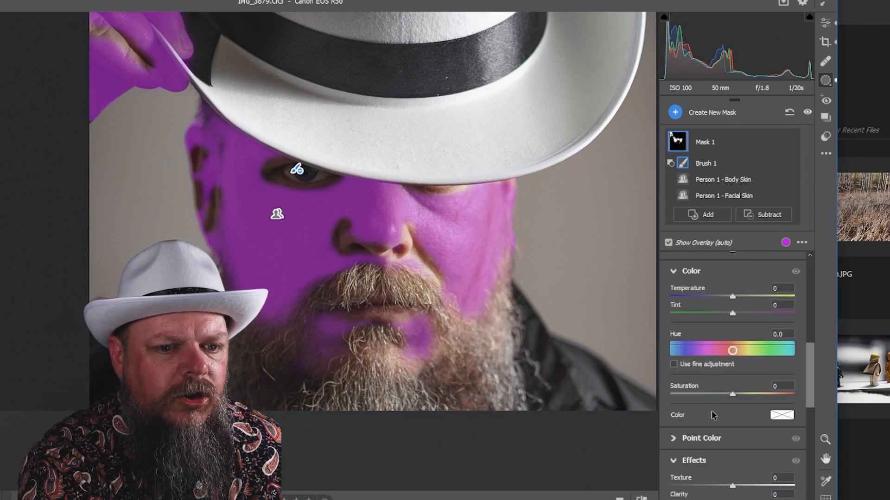
scroll(710, 394, down, 3)
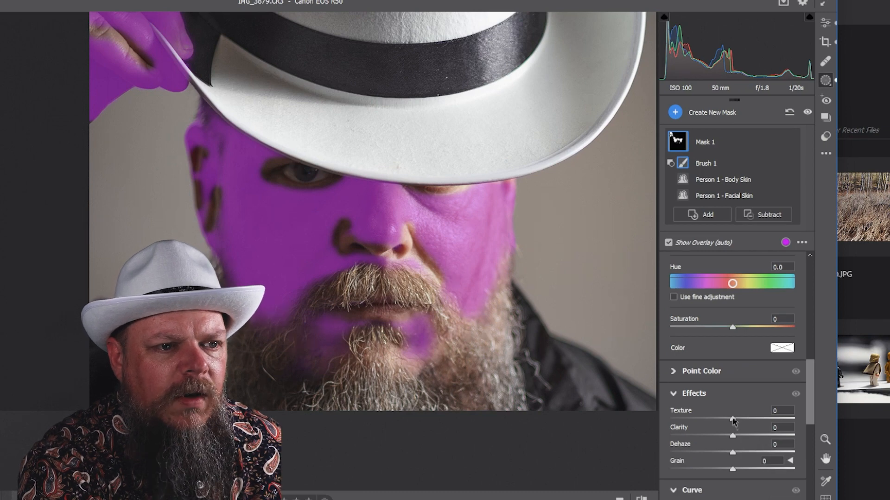
drag(733, 420, 732, 420)
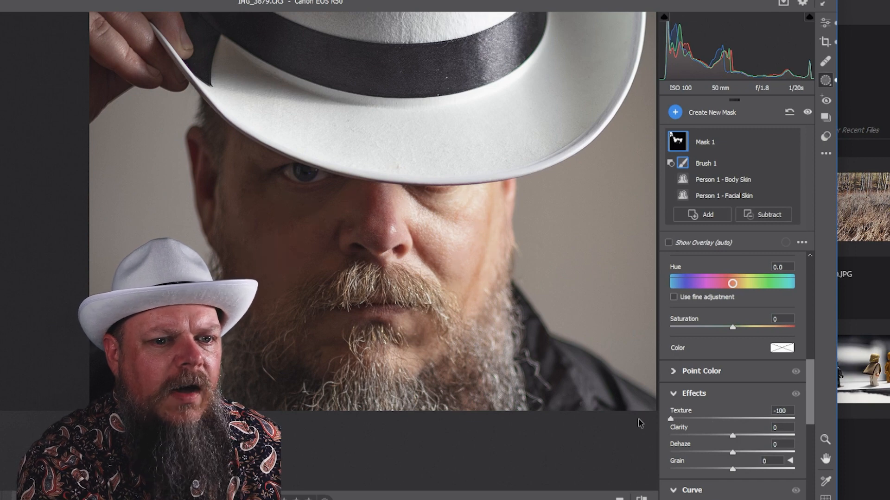
drag(671, 419, 675, 420)
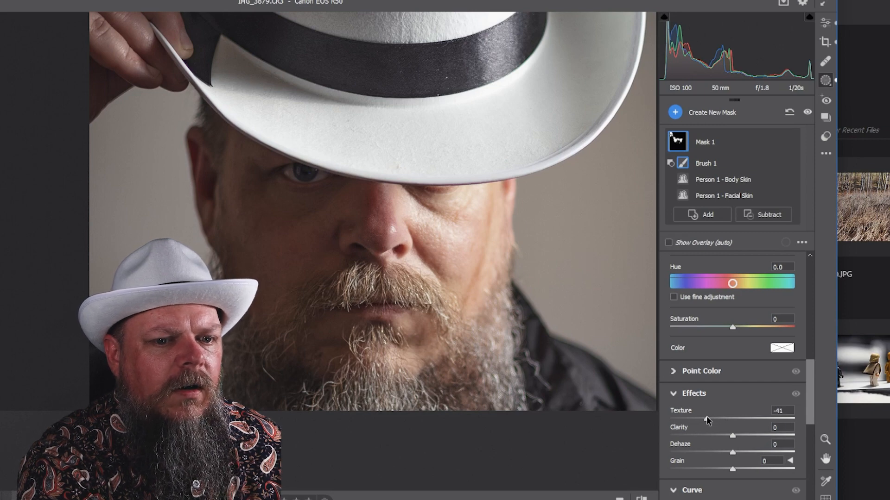
mouse_move(732, 436)
mouse_down()
mouse_move(740, 439)
mouse_move(713, 444)
mouse_move(724, 445)
mouse_up()
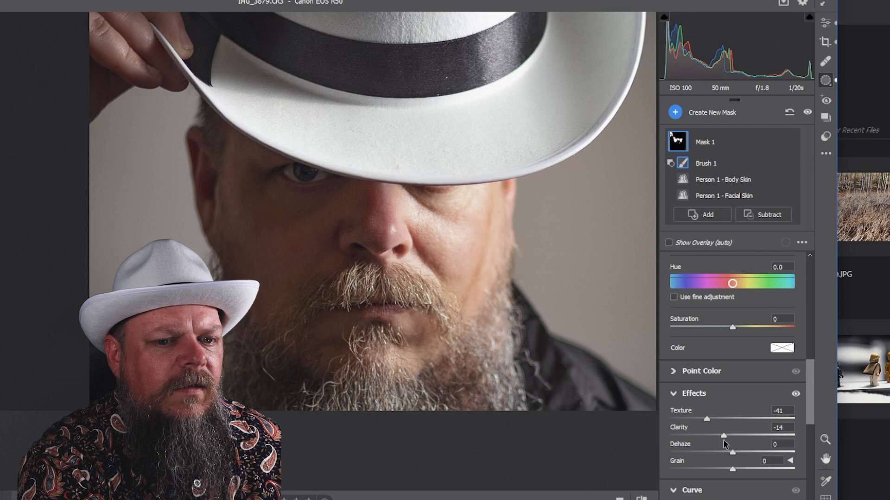
drag(726, 442, 728, 443)
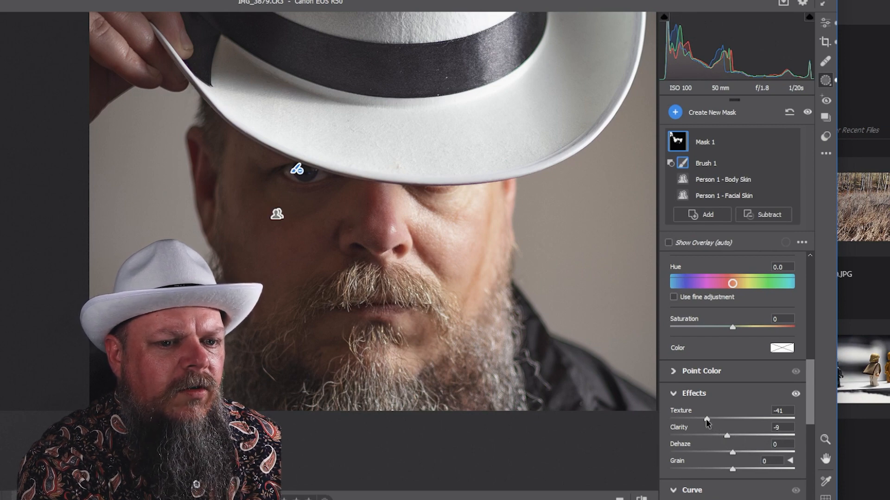
Step: Readjust the masked skin's Texture to -44 after checking the face up close
mouse_move(706, 420)
mouse_down()
mouse_move(716, 420)
mouse_move(697, 421)
mouse_up()
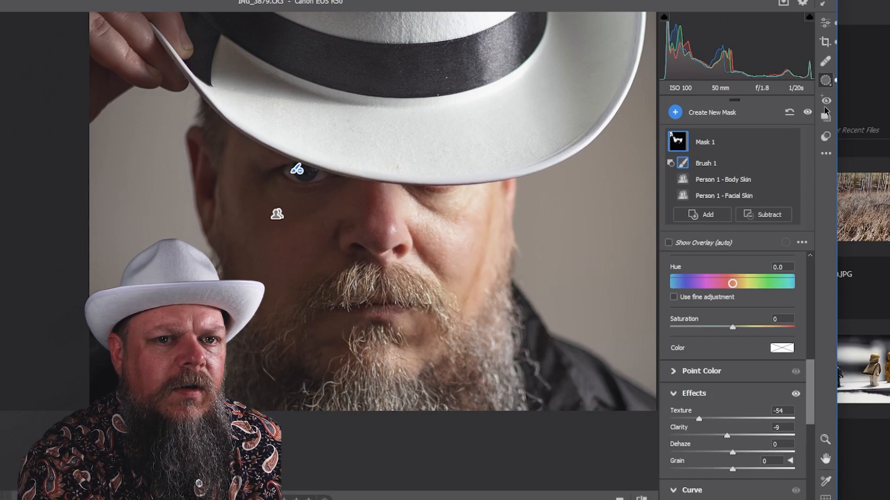
click(825, 439)
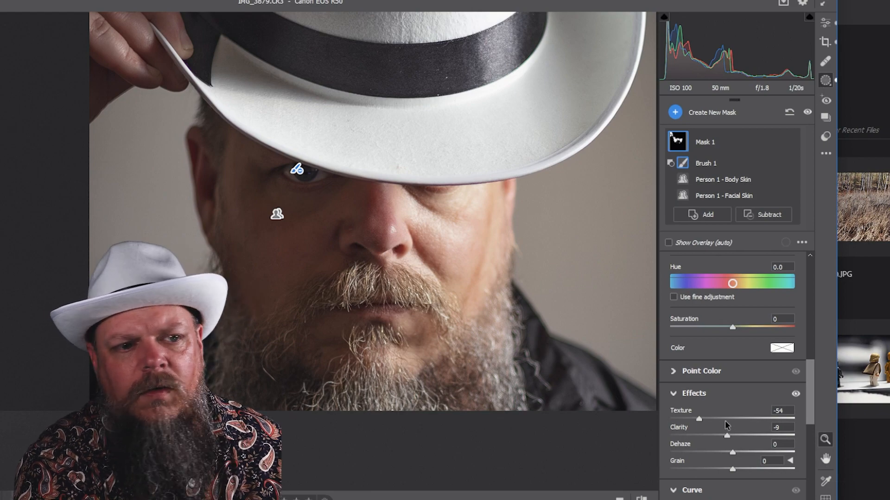
click(373, 239)
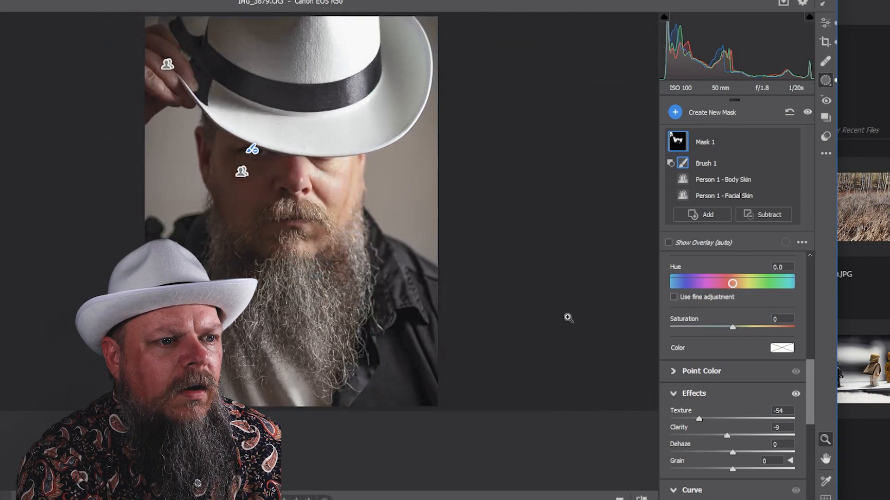
click(300, 190)
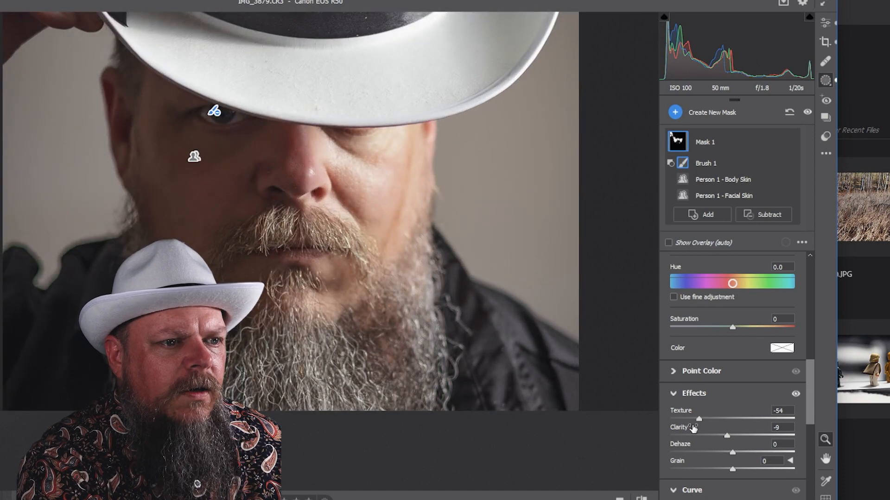
alt+click(299, 212)
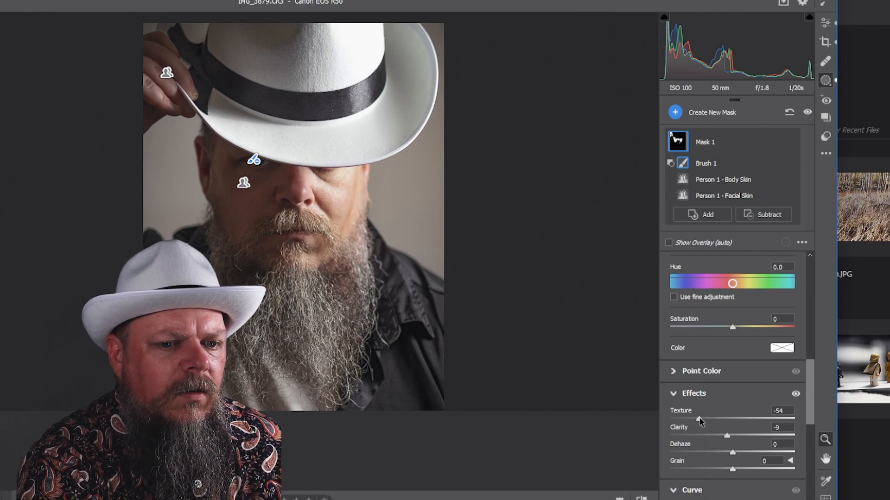
mouse_move(699, 419)
mouse_down()
mouse_move(758, 418)
mouse_move(705, 425)
mouse_up()
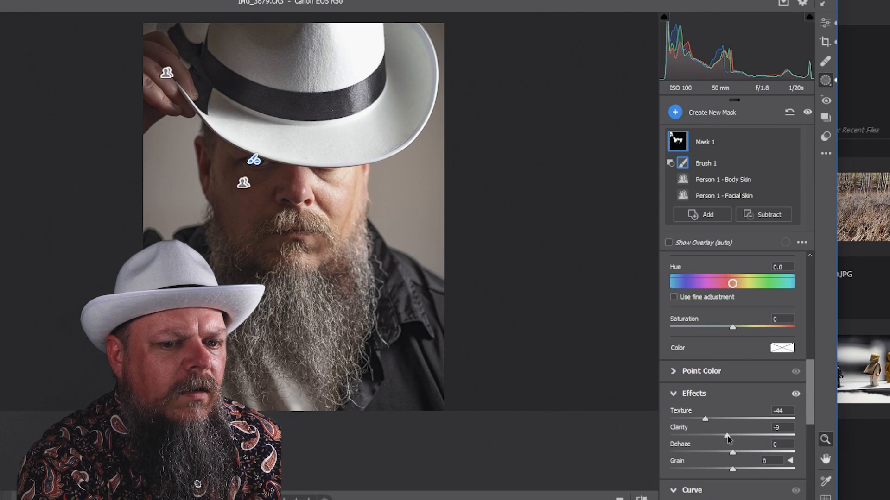
Step: Reset the masked skin's Clarity to 0 and set its Texture to -41
mouse_move(726, 438)
mouse_down()
mouse_move(734, 438)
mouse_move(694, 439)
mouse_move(746, 438)
mouse_move(731, 438)
mouse_up()
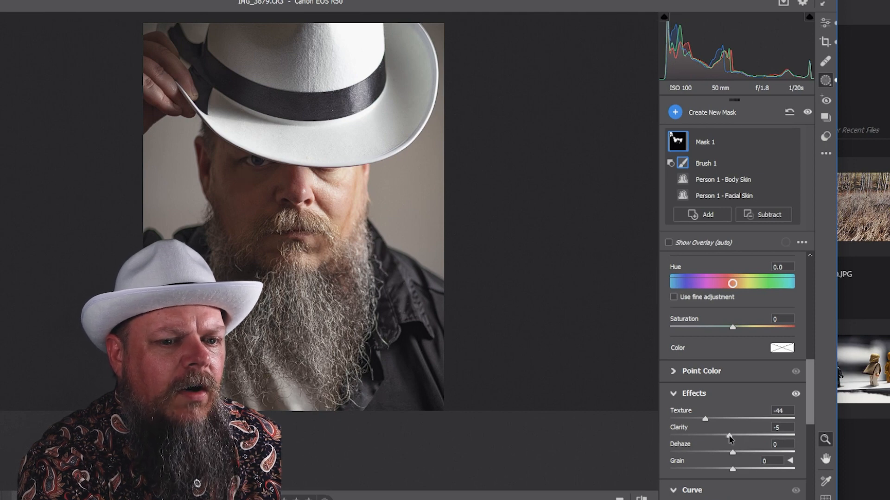
double_click(729, 436)
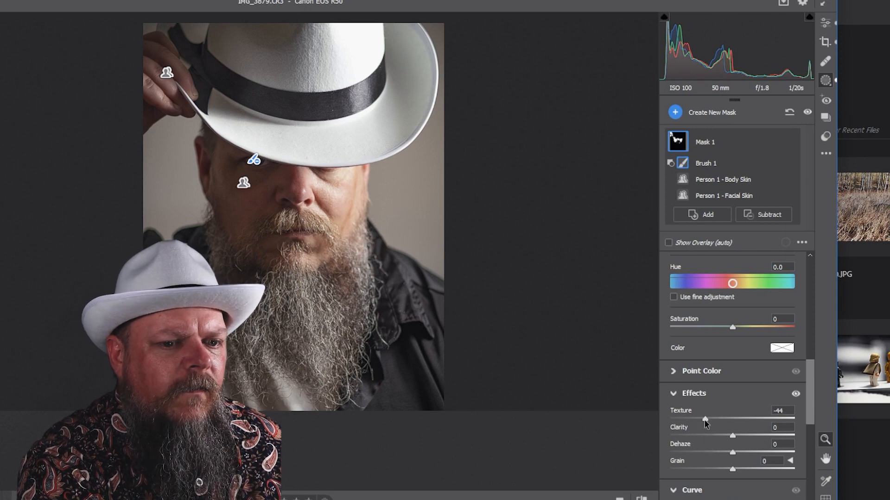
drag(720, 421, 697, 423)
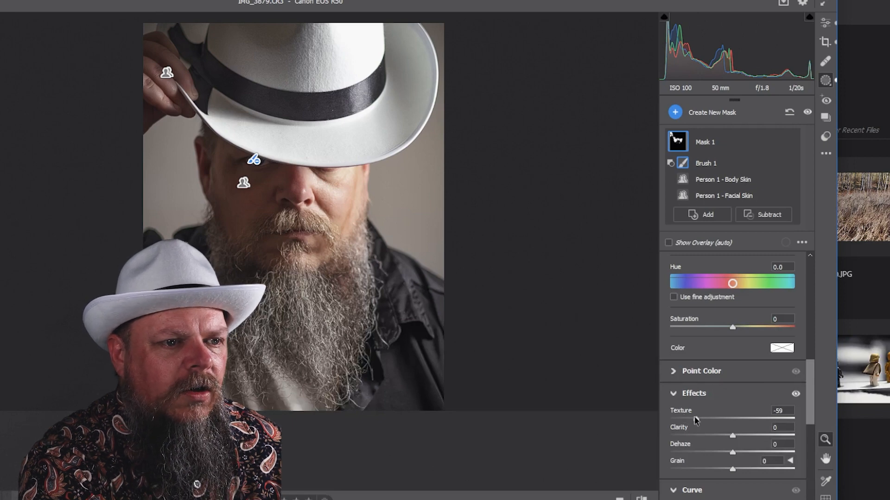
mouse_move(694, 416)
mouse_down()
mouse_move(639, 423)
mouse_move(721, 424)
mouse_move(705, 423)
mouse_up()
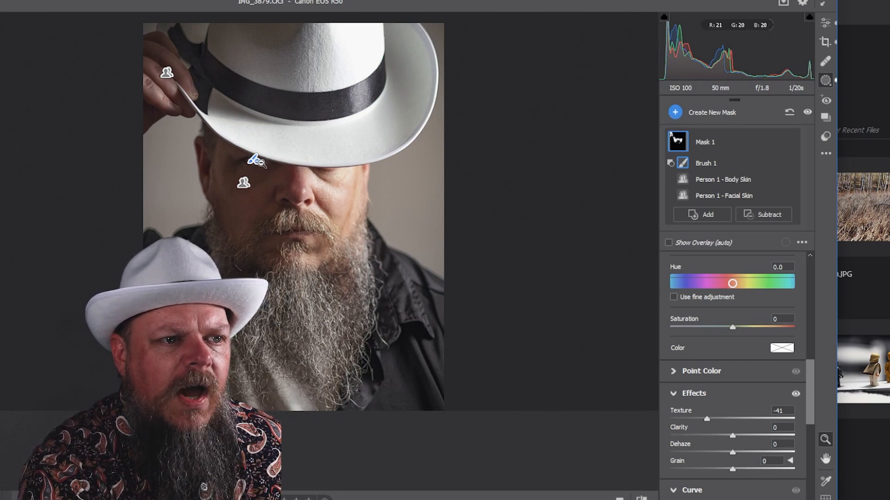
Step: Create a new people mask of the eye sclera and iris and pupil and set its Exposure to +0.60
click(675, 114)
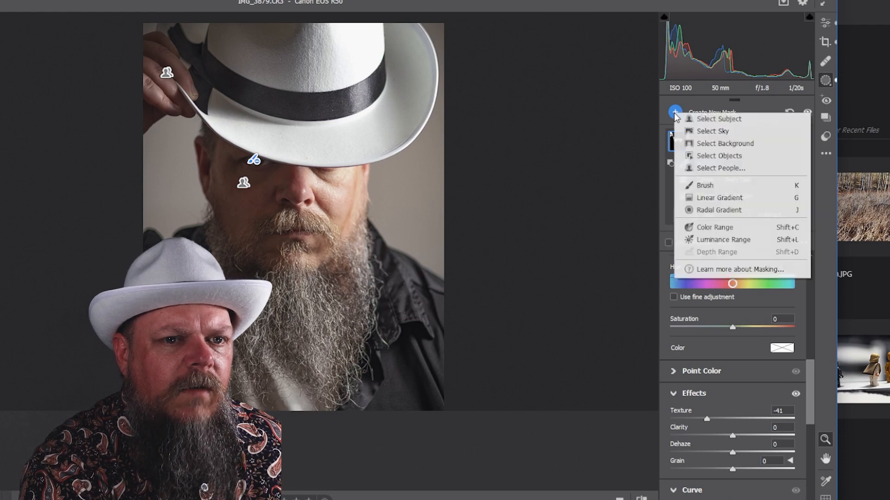
click(713, 171)
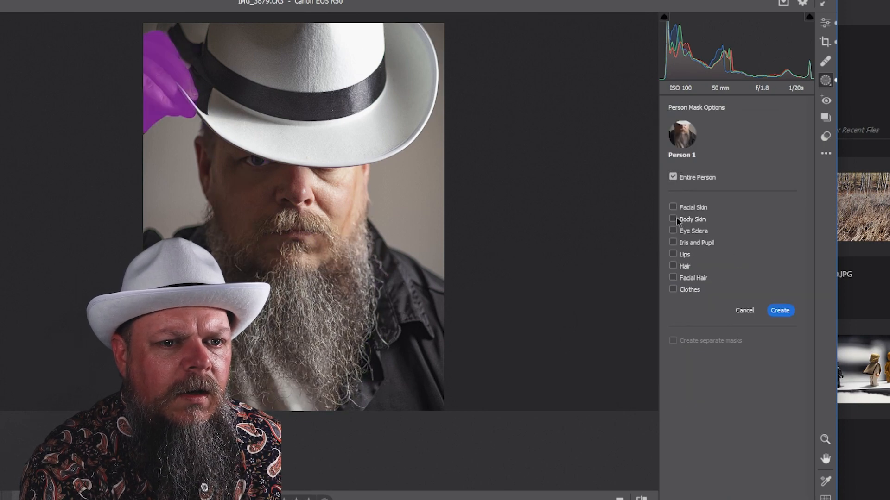
click(674, 241)
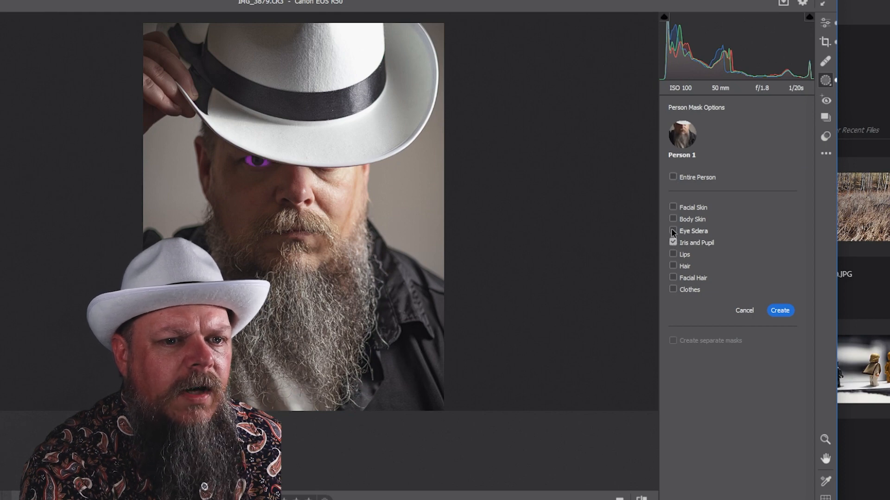
click(673, 232)
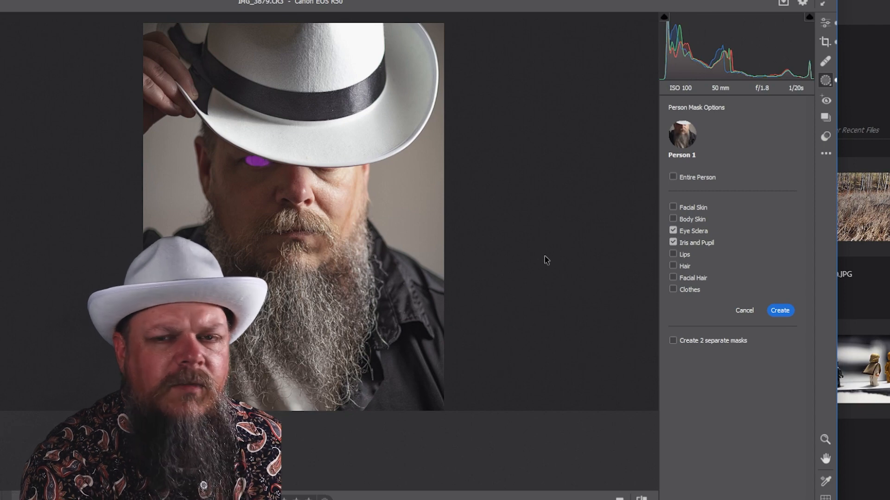
click(779, 312)
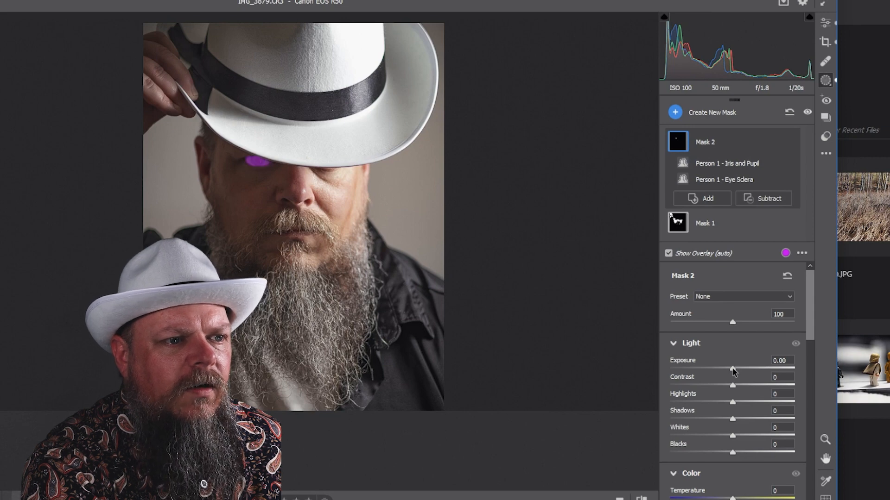
drag(733, 371, 740, 371)
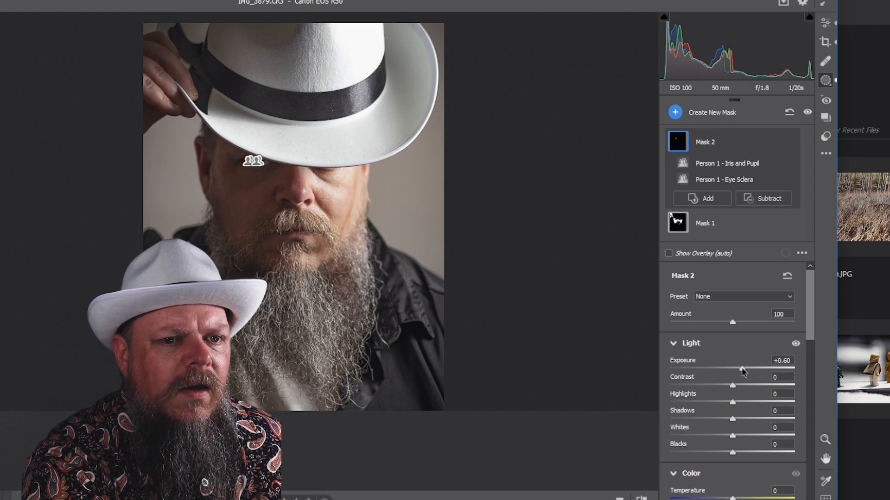
Step: Create another people mask of only the iris and pupil and set its Exposure to +0.35
click(675, 112)
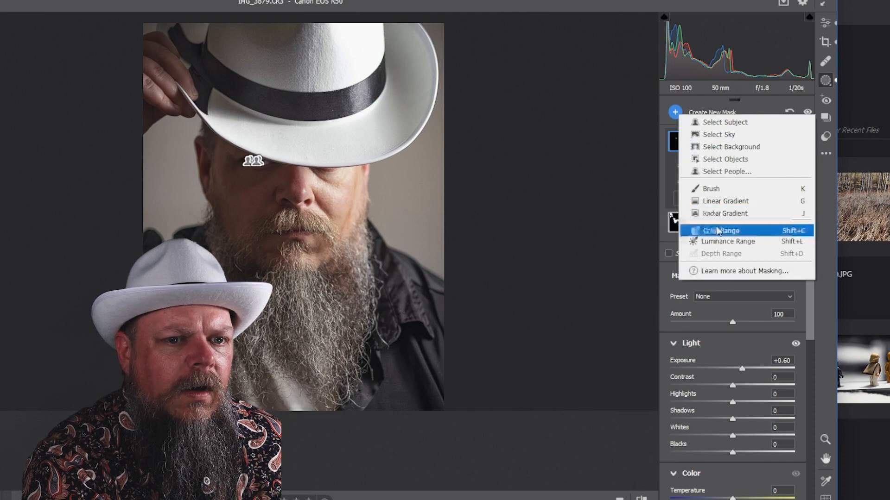
click(721, 172)
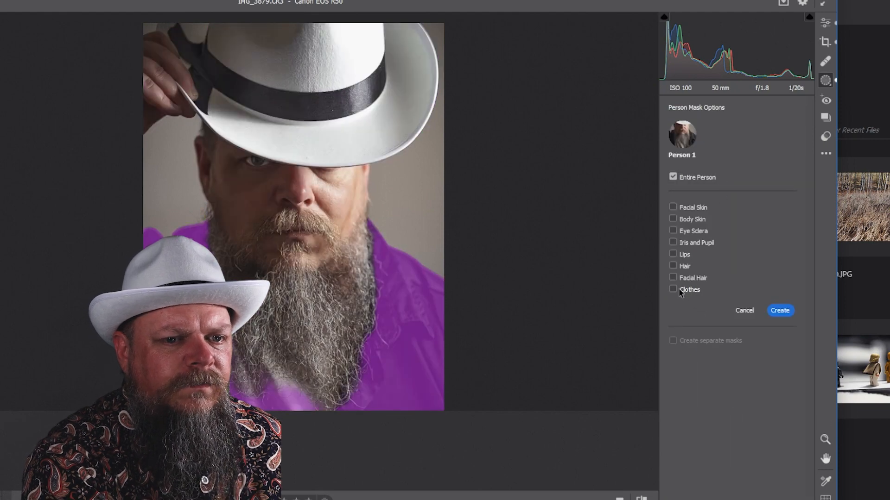
click(673, 242)
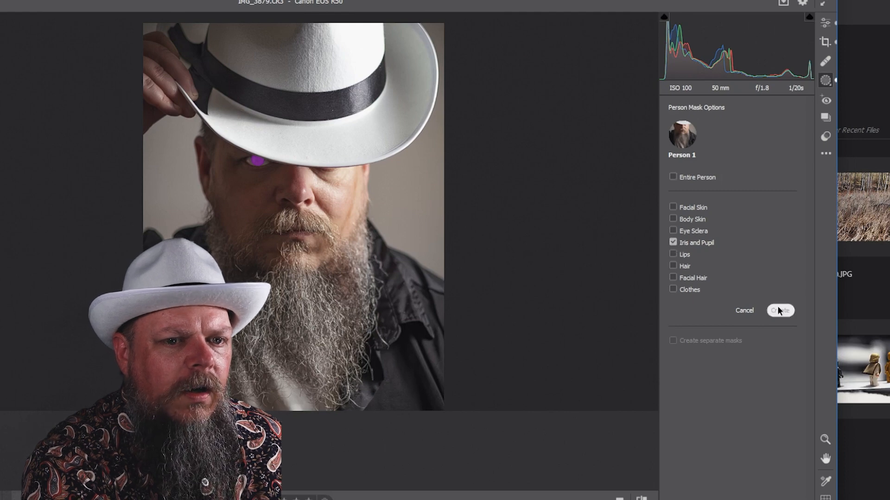
click(779, 310)
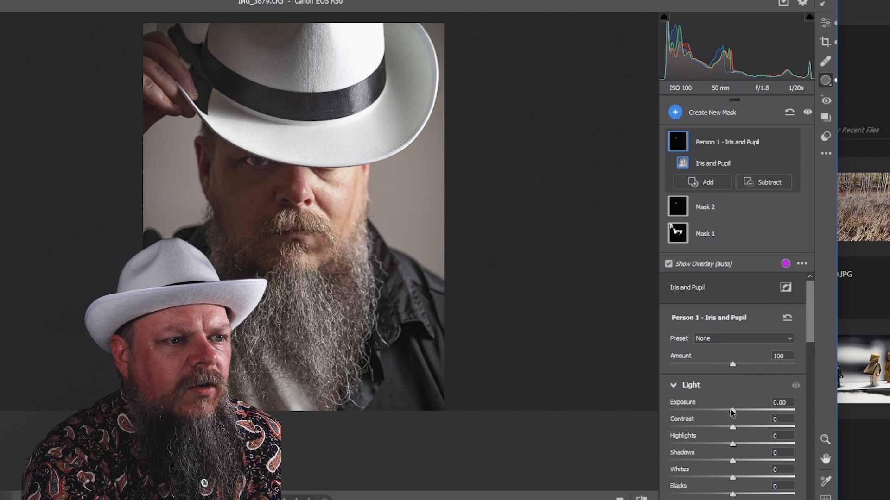
drag(733, 412, 738, 412)
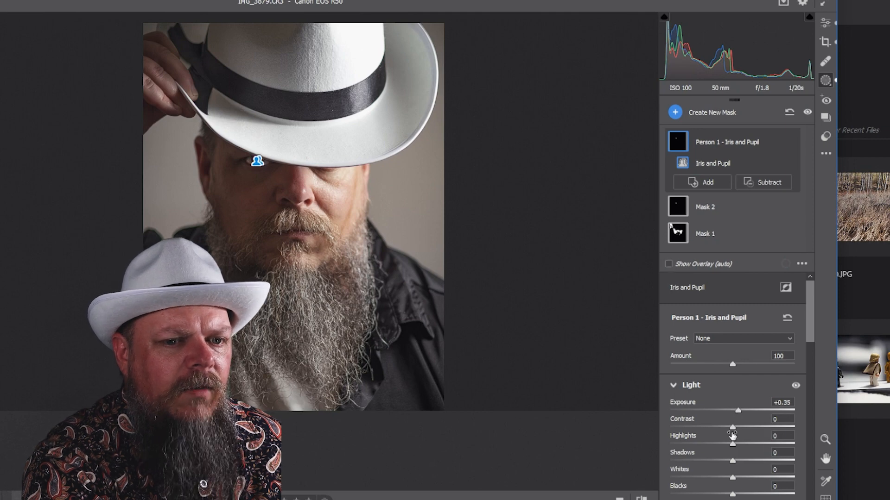
Step: Set the iris mask's Temperature to -26 and Saturation to -3, nudging its Exposure slightly higher
scroll(705, 415, down, 5)
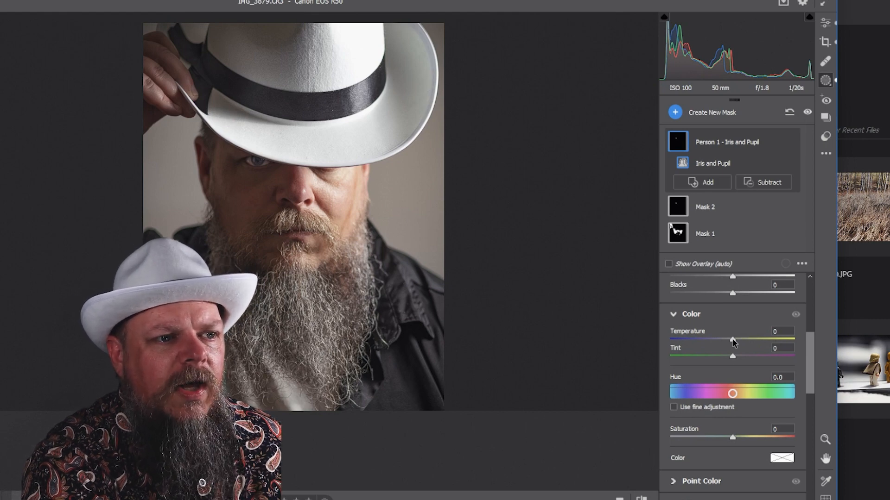
drag(732, 340, 717, 342)
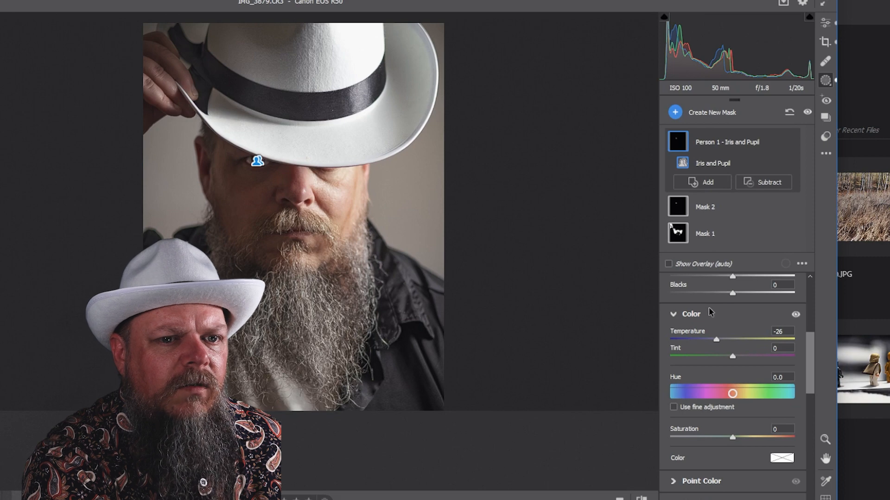
scroll(717, 326, up, 5)
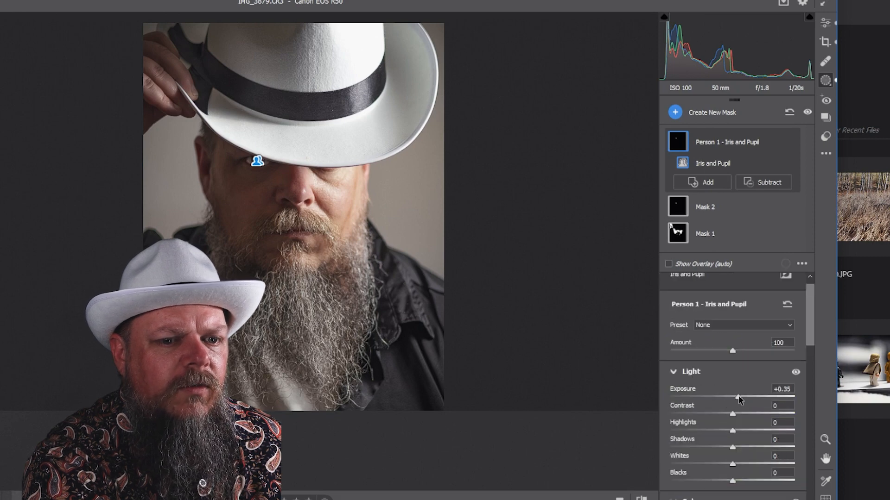
drag(737, 397, 743, 399)
scroll(737, 405, down, 4)
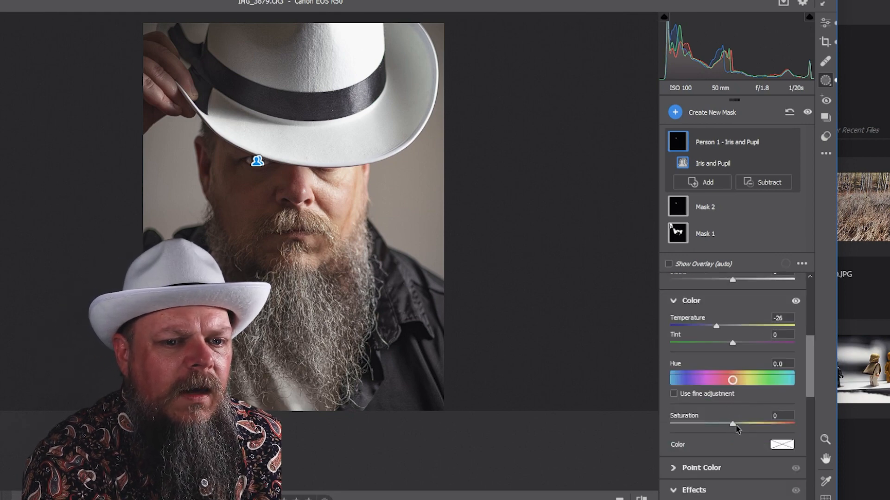
drag(733, 428, 732, 426)
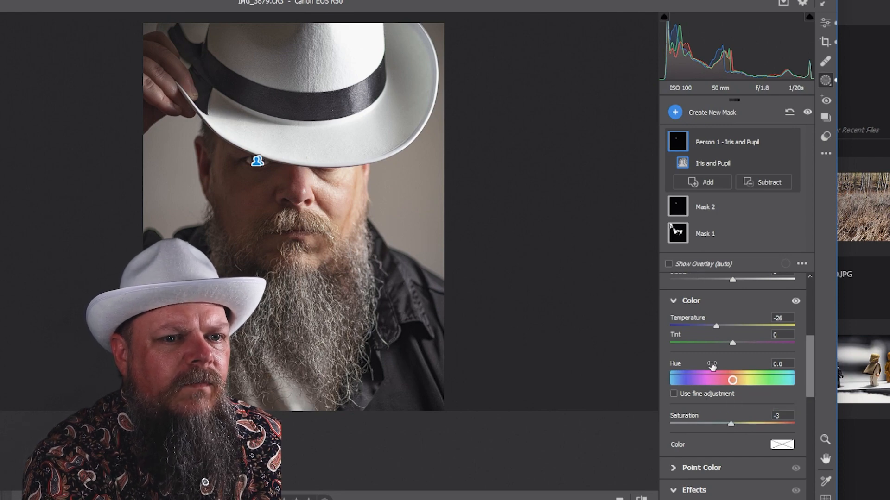
Step: Set the iris mask's Texture to +5, Clarity to +18 and Dehaze to +2
scroll(712, 366, up, 3)
scroll(713, 366, down, 6)
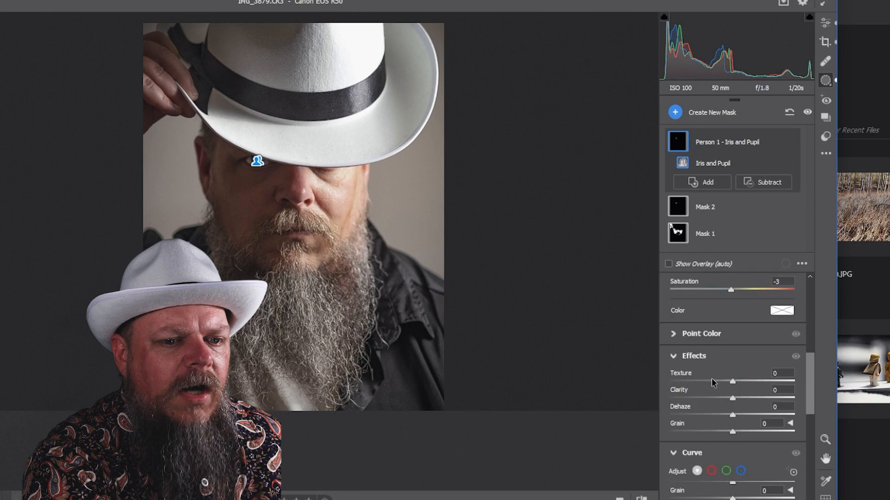
scroll(711, 378, down, 2)
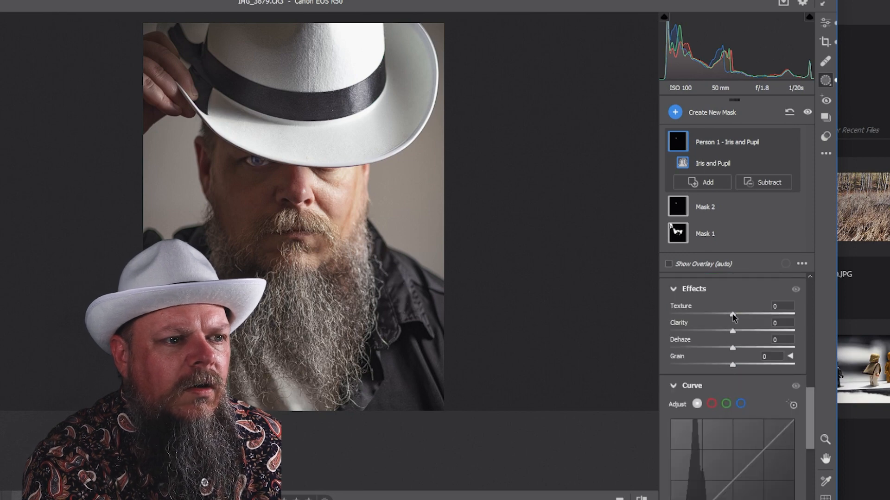
drag(733, 315, 736, 315)
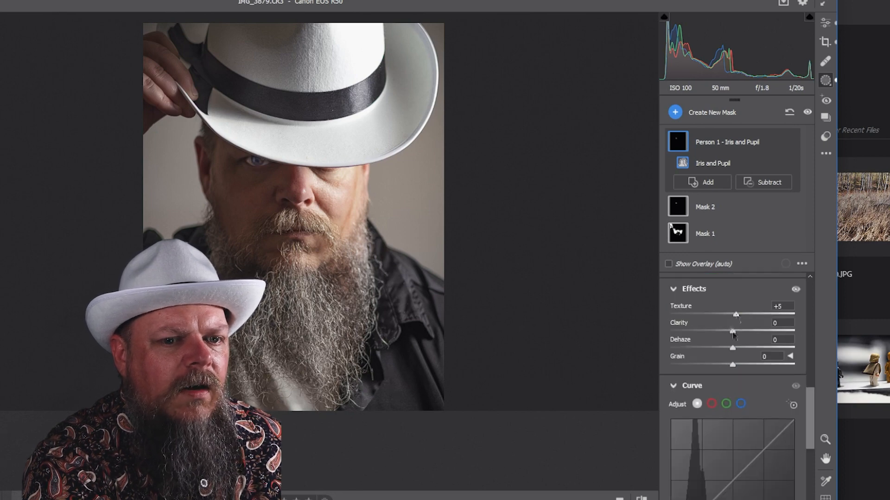
drag(732, 332, 744, 332)
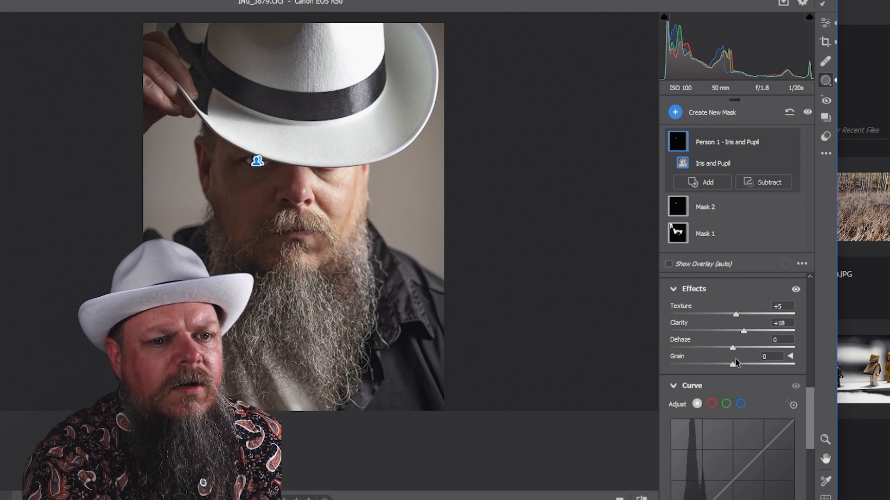
mouse_move(733, 347)
mouse_down()
mouse_move(721, 348)
mouse_move(732, 350)
mouse_up()
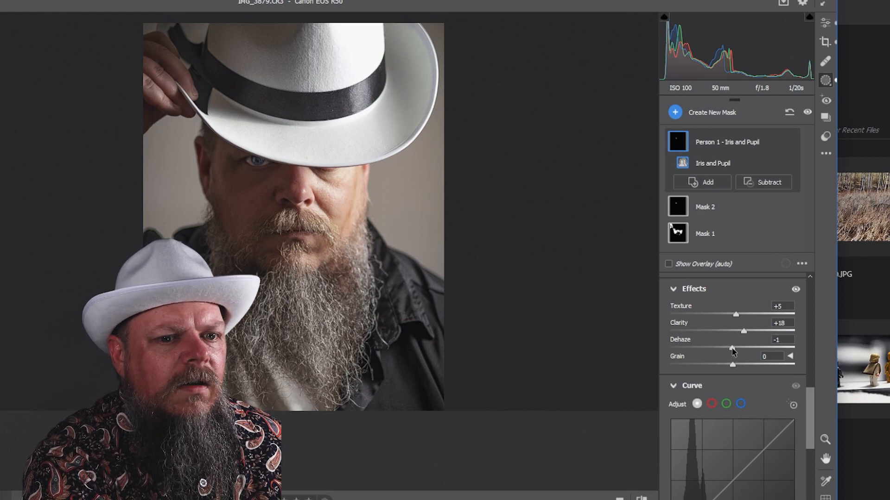
drag(733, 352, 734, 352)
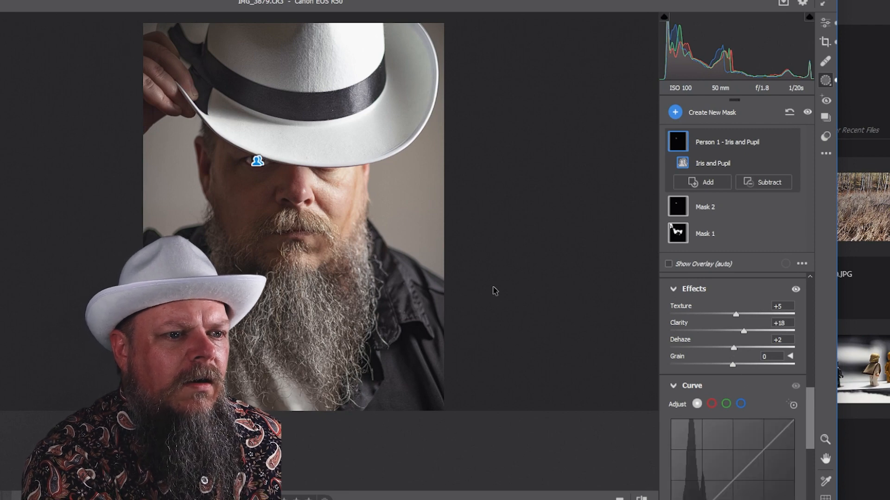
Step: Leave masking, open the edited image in Photoshop and run the blur1 action from the blureffects set
click(823, 29)
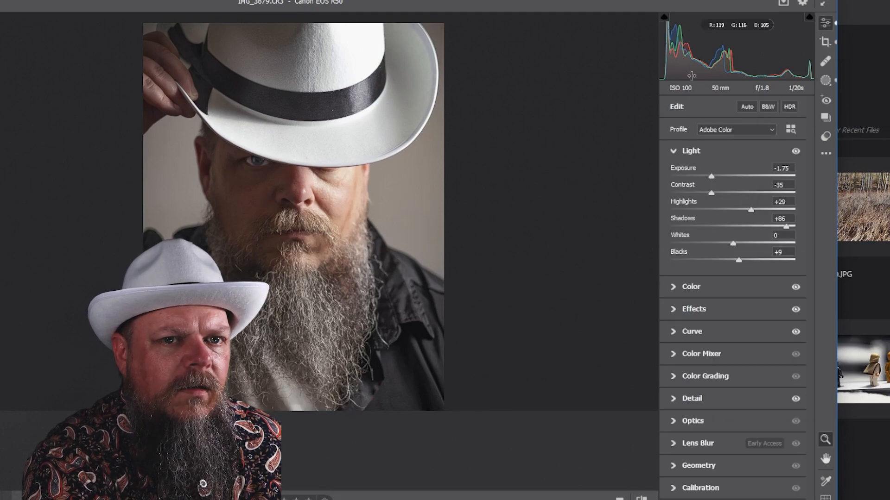
click(330, 169)
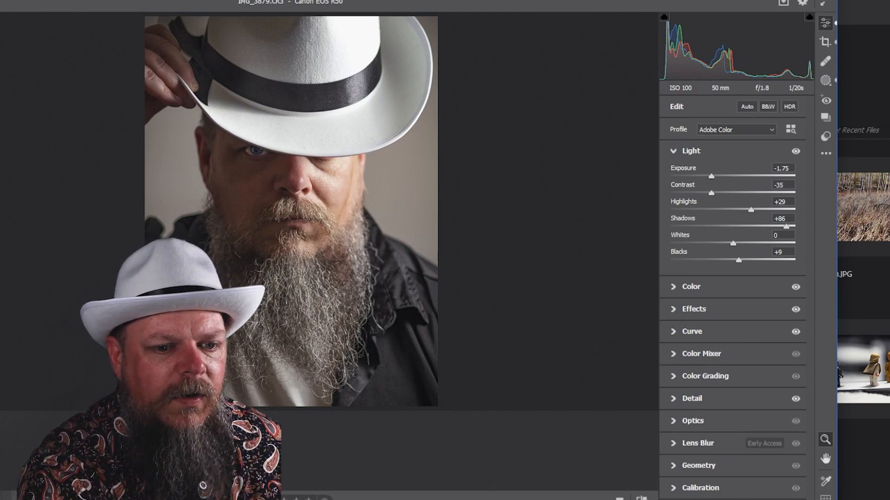
key(Return)
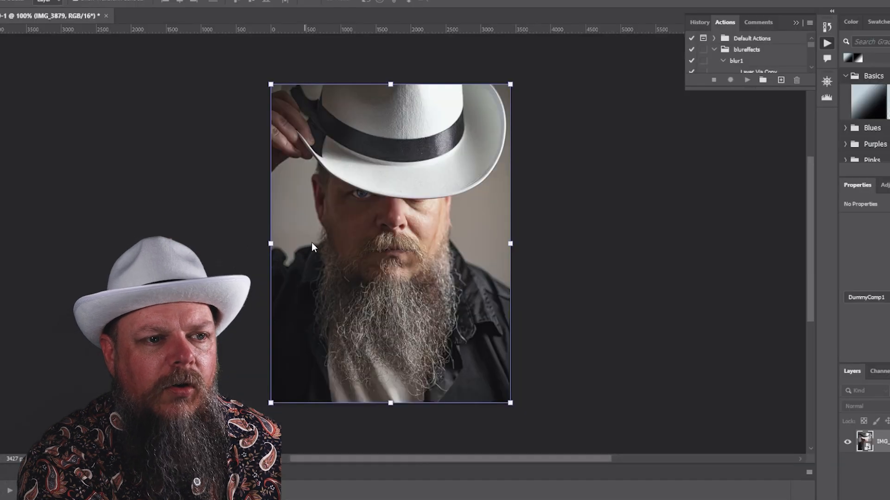
click(736, 61)
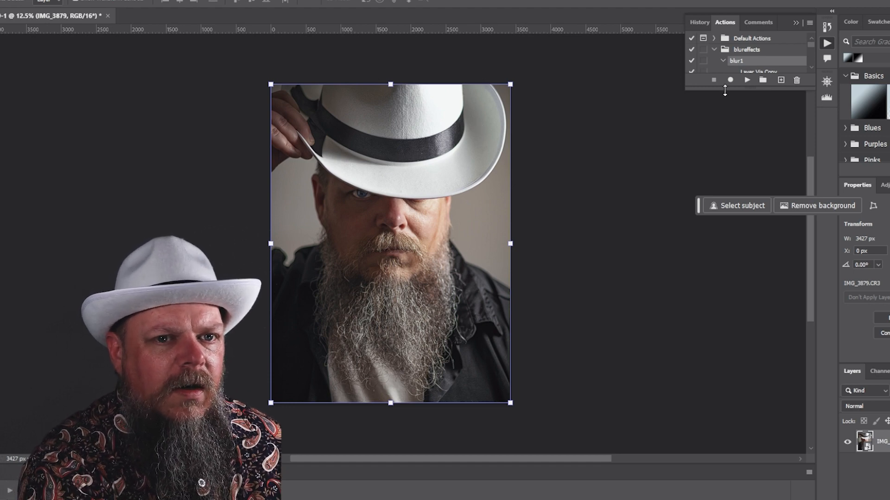
click(746, 80)
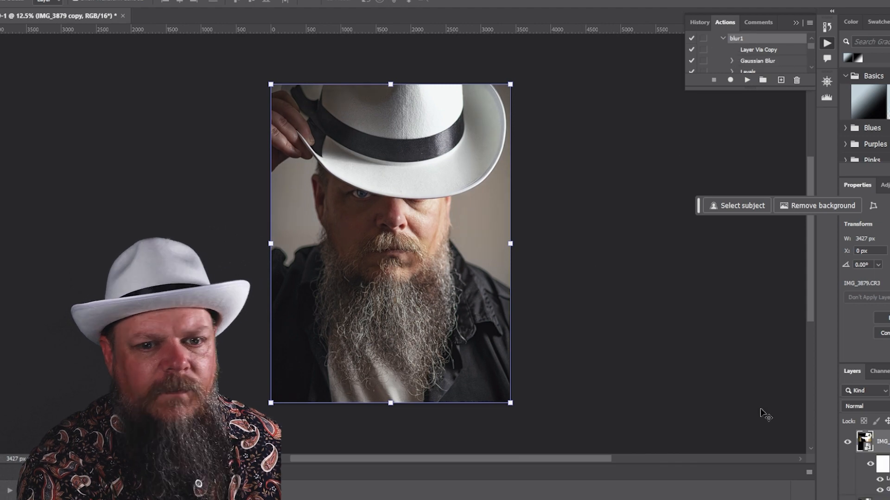
Step: Toggle the top layer's visibility and zoom in to compare the portrait with and without the action
click(848, 444)
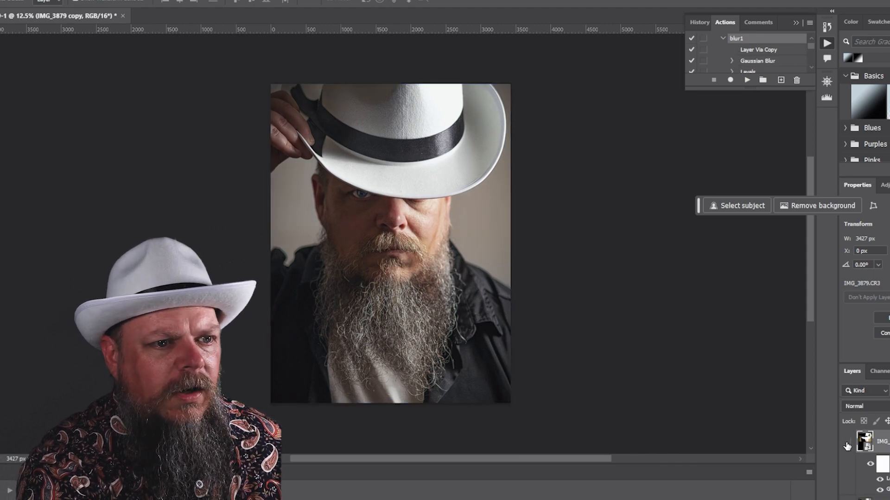
click(848, 444)
click(848, 444)
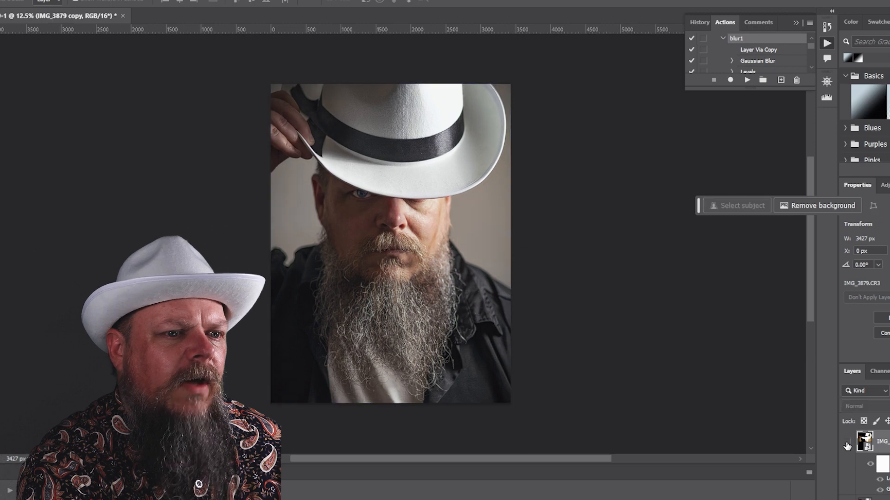
click(847, 444)
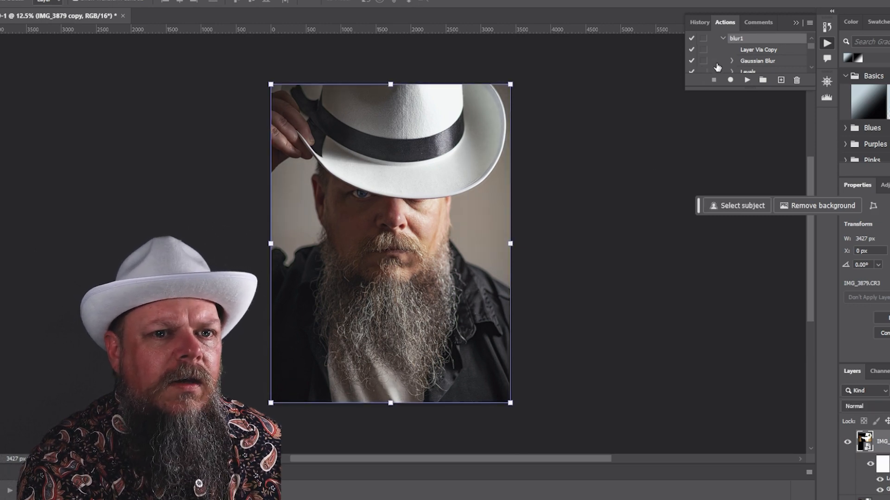
scroll(730, 65, down, 3)
scroll(378, 216, up, 1)
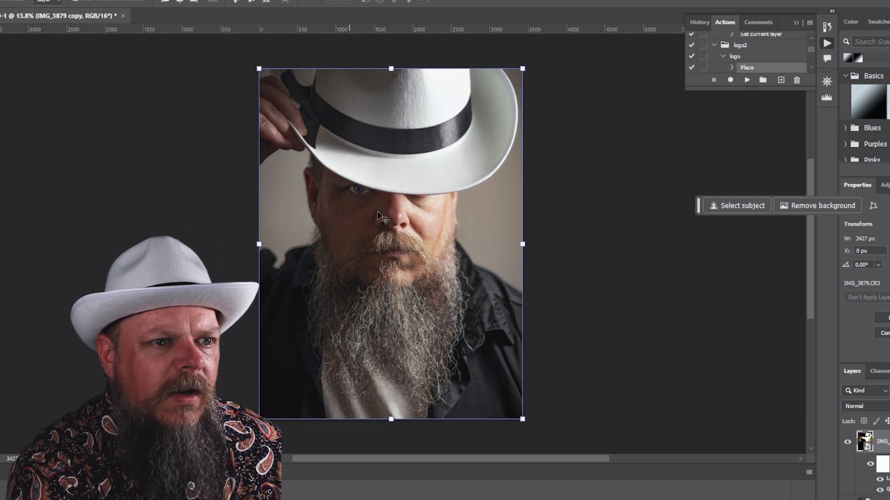
scroll(424, 285, up, 2)
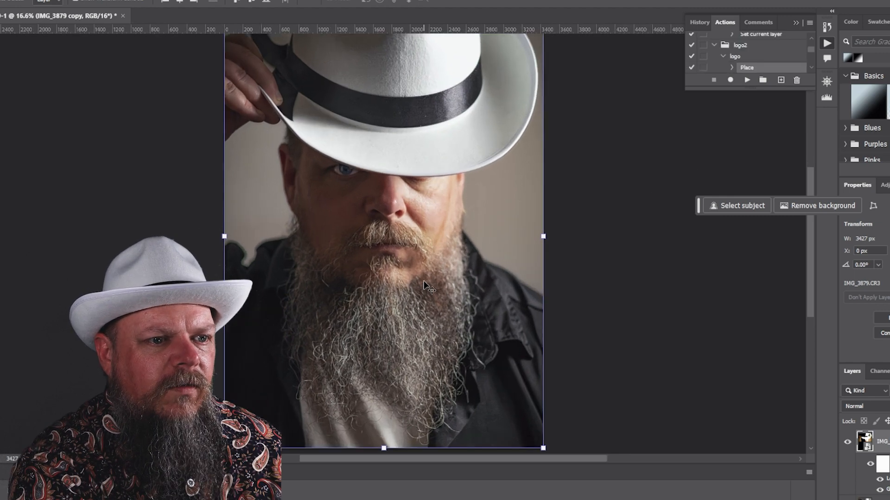
scroll(424, 285, down, 2)
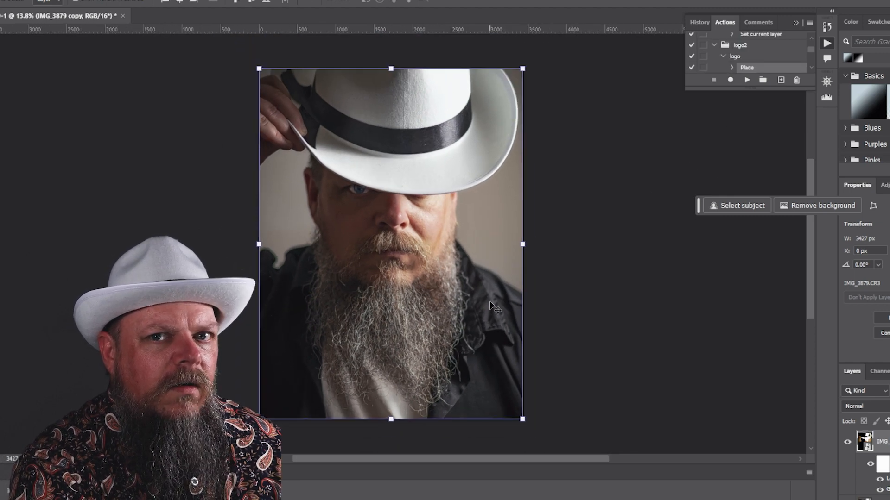